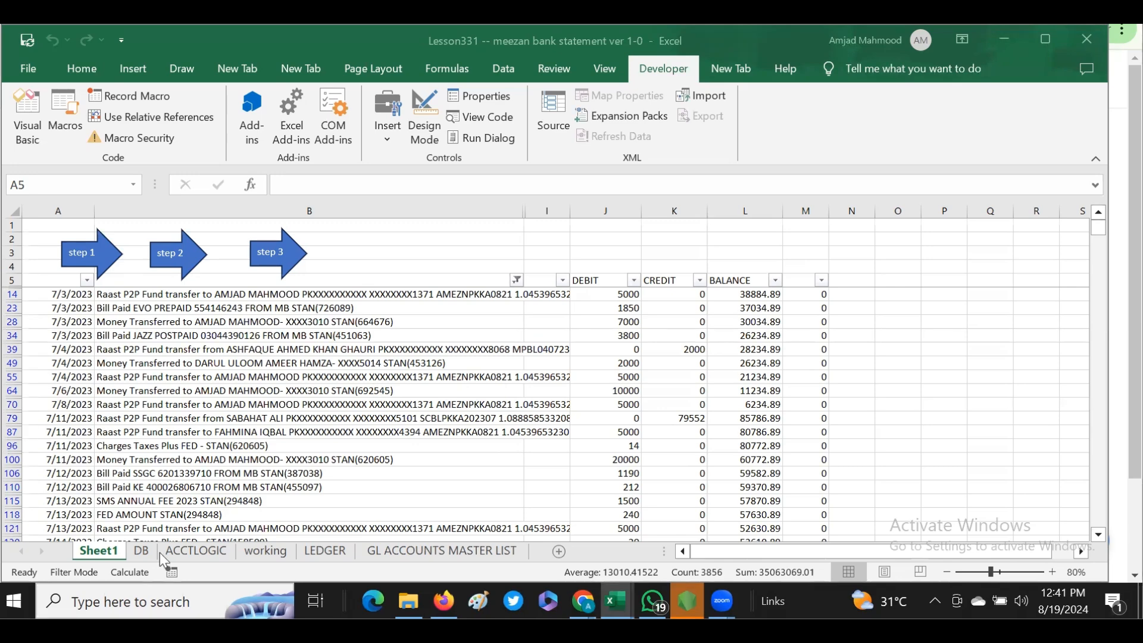
# Step: Go through the workbook's sheets from Sheet1 past ACCTLOGIC and LEDGER to GL ACCOUNTS MASTER LIST
pyautogui.hotkey('ctrl', 'a')
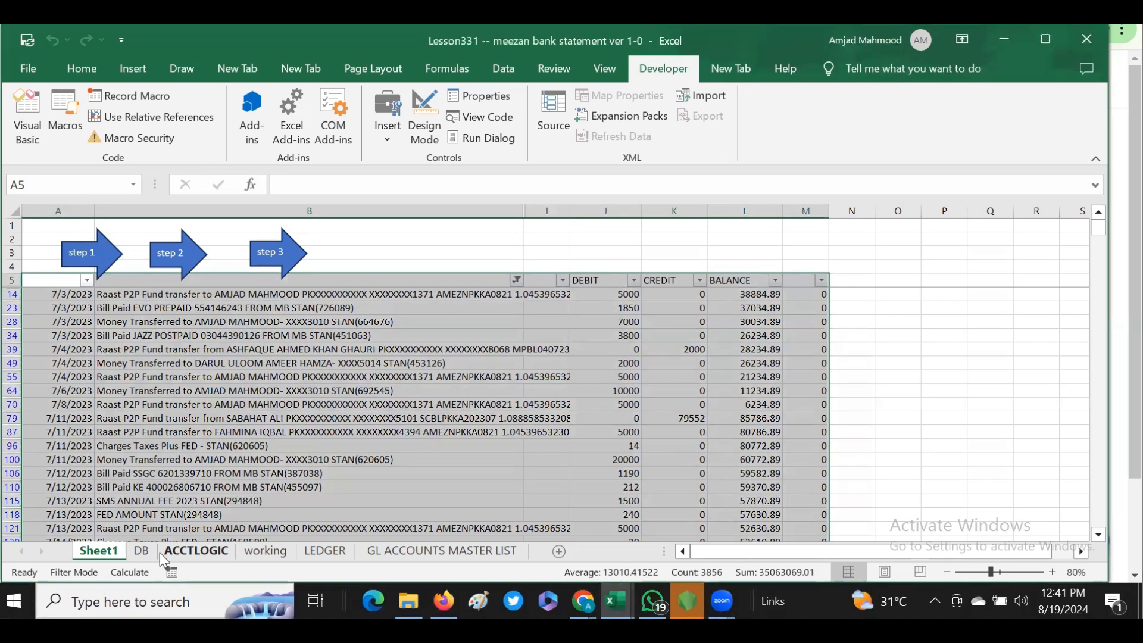
pyautogui.click(160, 552)
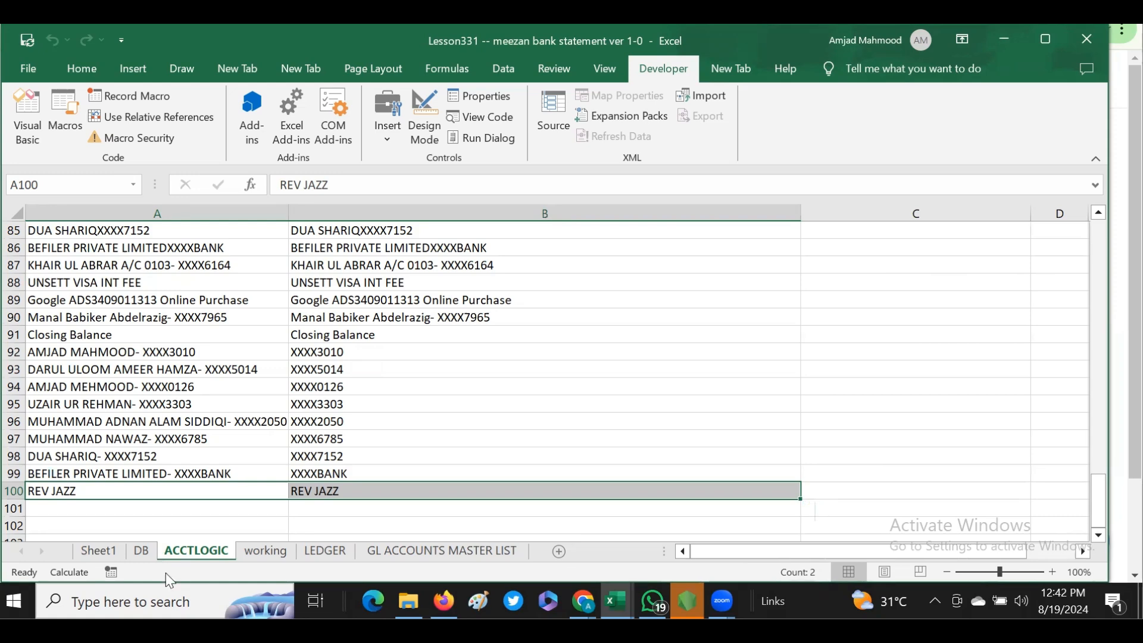
pyautogui.hotkey('ctrl', 'pagedown')
pyautogui.hotkey('ctrl', 'pagedown')
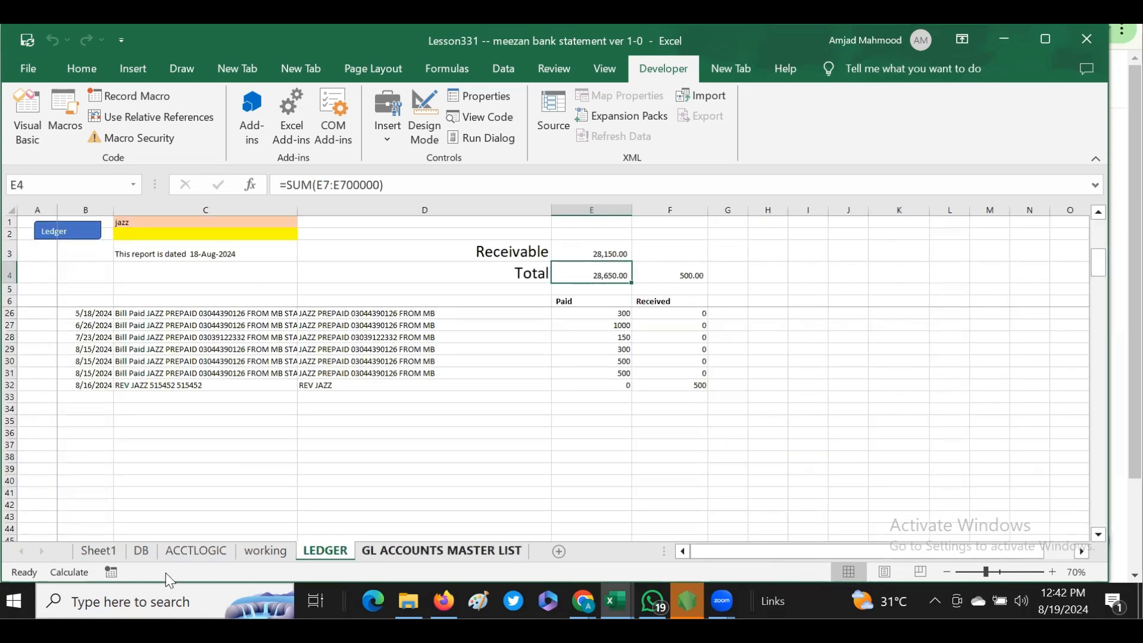
pyautogui.hotkey('ctrl', 'pagedown')
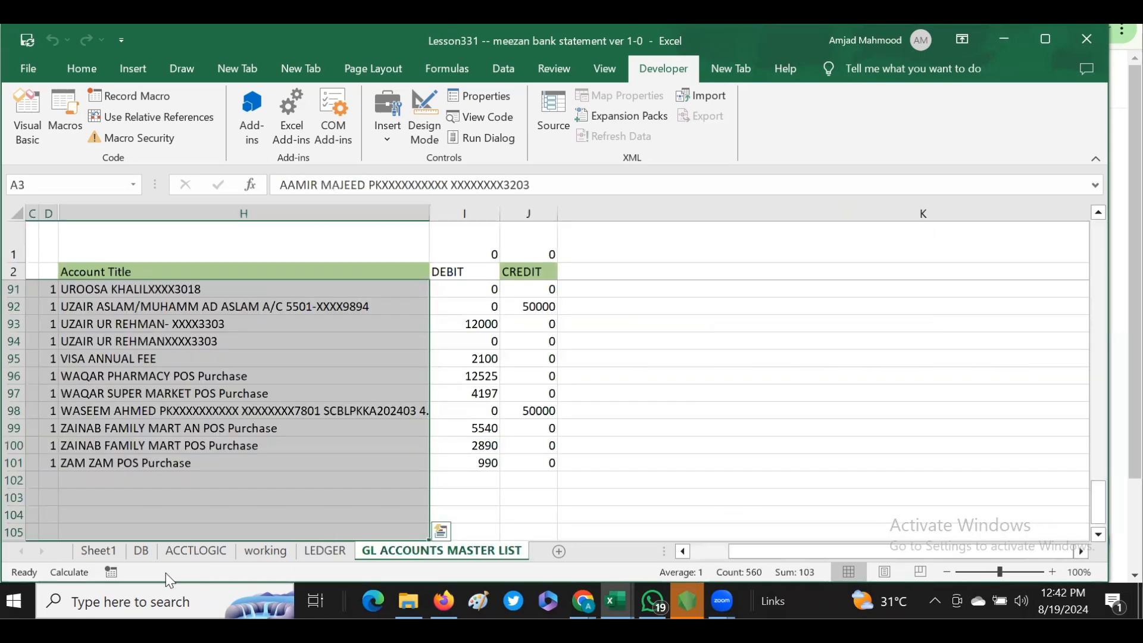
# Step: Inspect the Account Title header and the debit and credit check formulas in I1 and J1
pyautogui.click(115, 269)
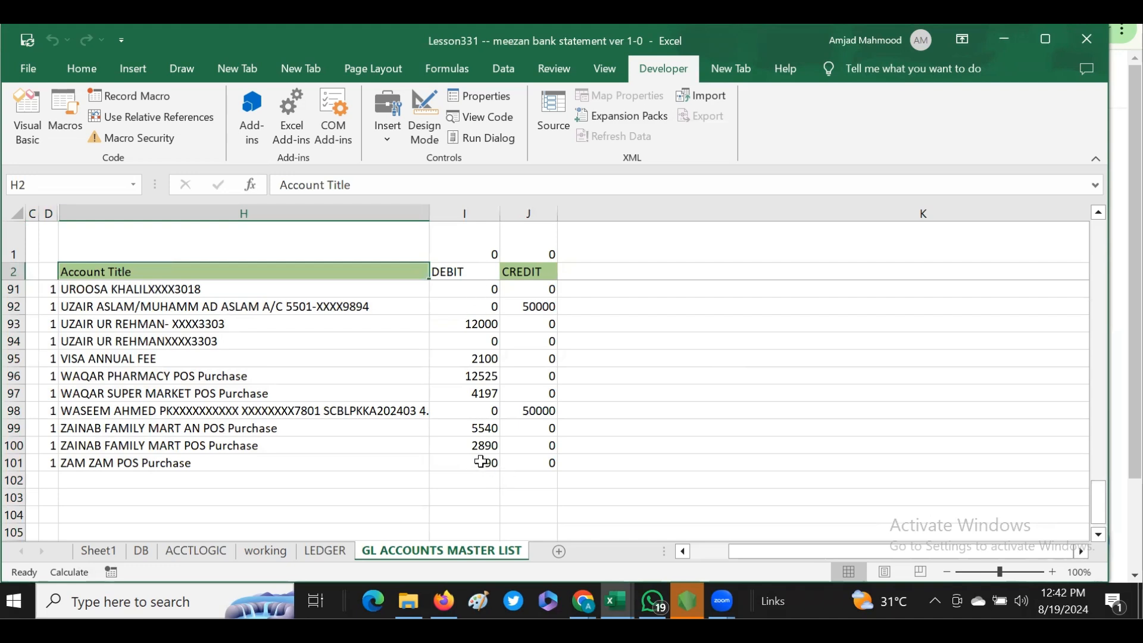
pyautogui.moveTo(471, 249); pyautogui.dragTo(522, 242)
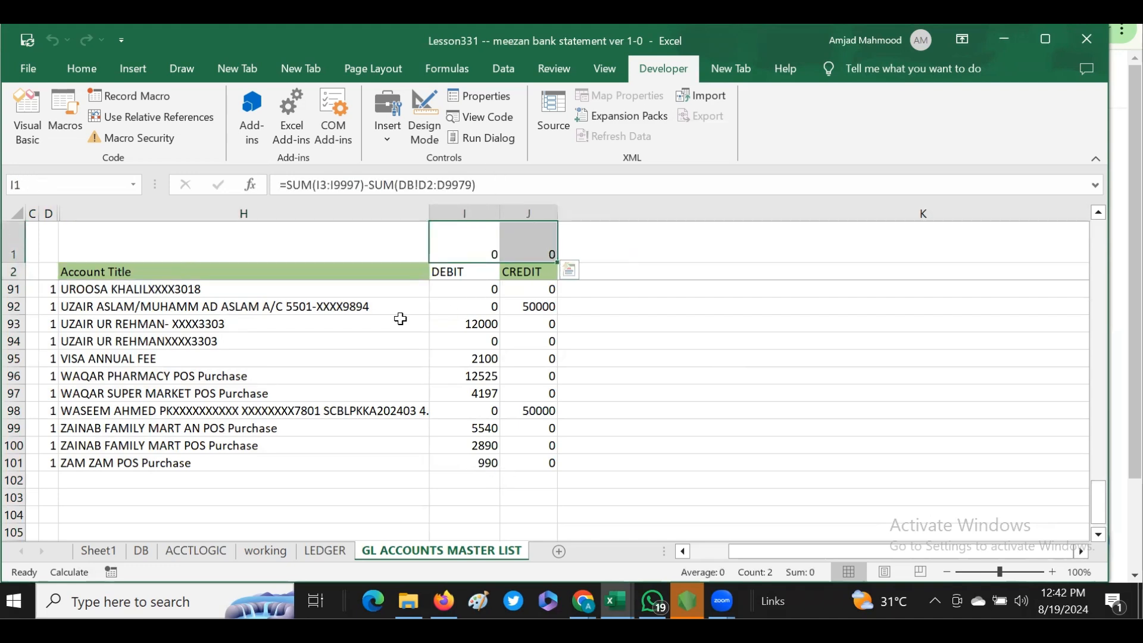
pyautogui.click(464, 250)
pyautogui.click(527, 243)
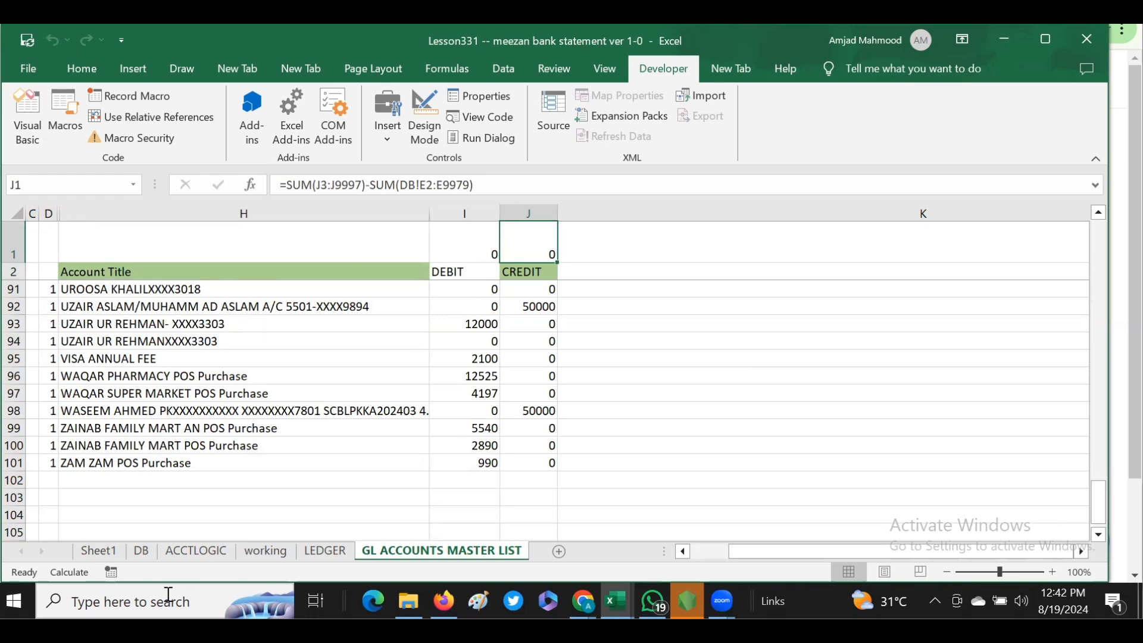
# Step: Show the DB sheet from column A and review its latest transactions with their debit, credit and account columns
pyautogui.click(141, 550)
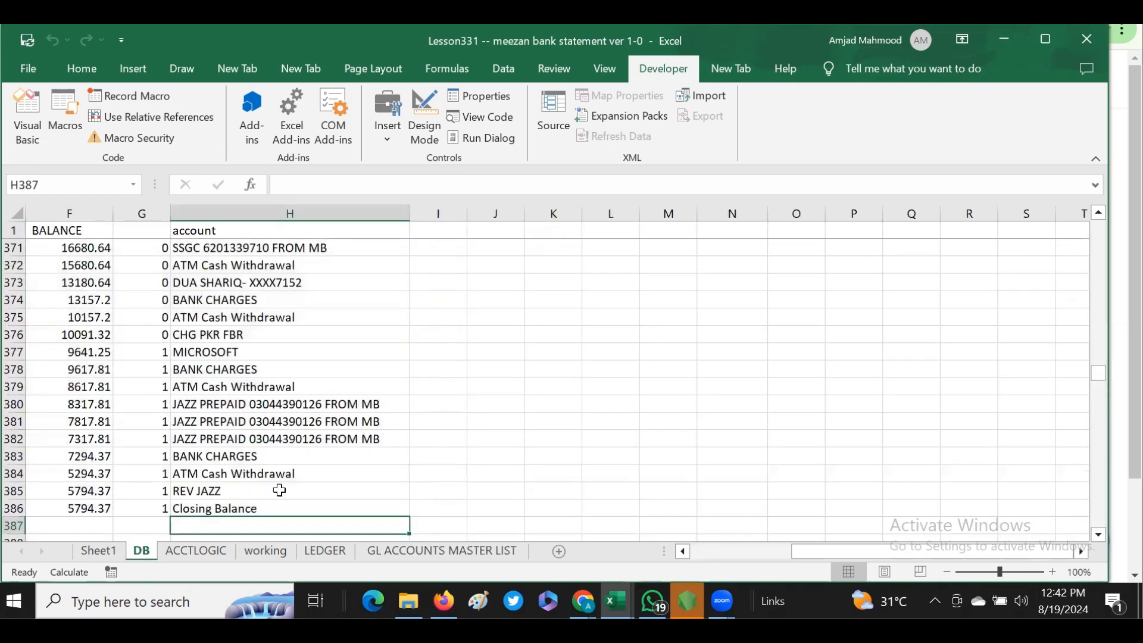
pyautogui.moveTo(1012, 551); pyautogui.dragTo(893, 551)
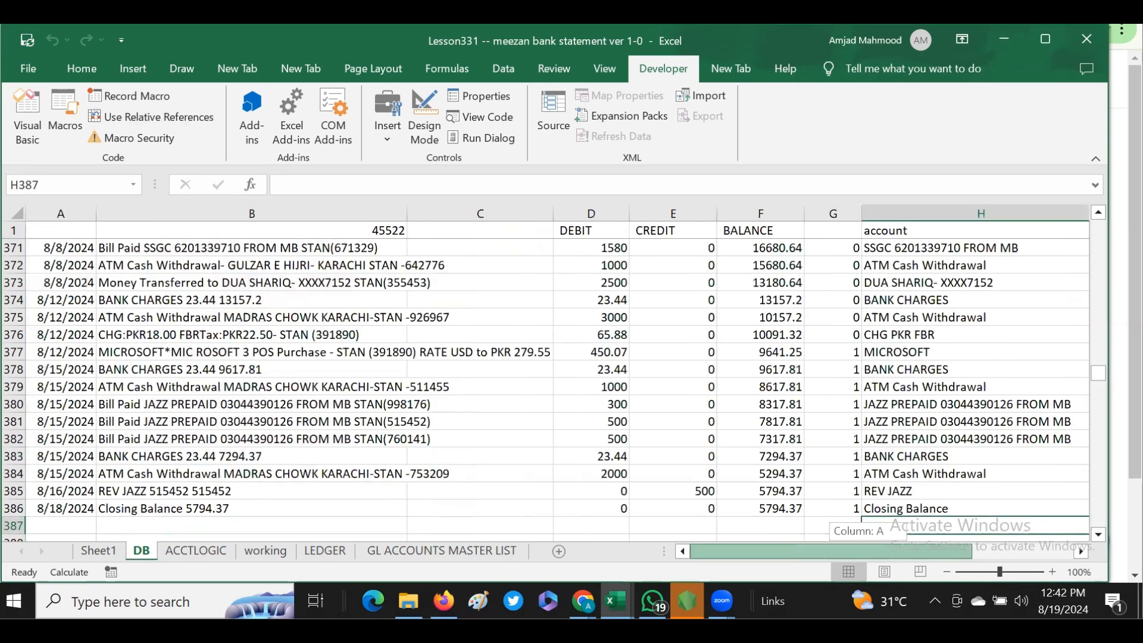
pyautogui.moveTo(640, 590); pyautogui.dragTo(641, 590)
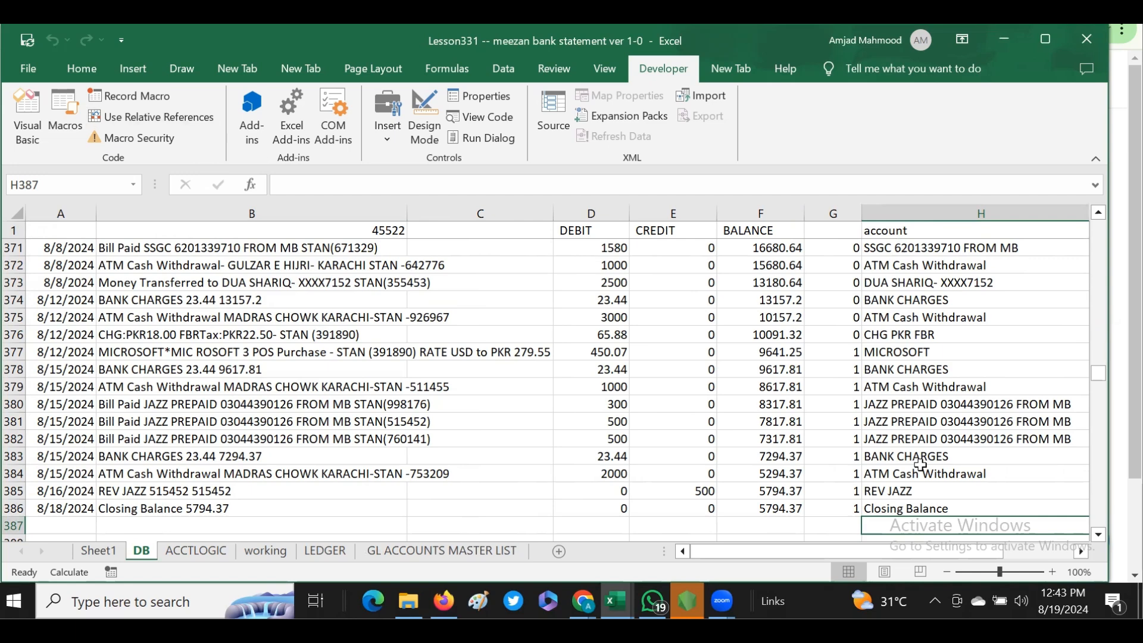
# Step: On GL ACCOUNTS MASTER LIST, clear the debit and credit formulas in I101:J101 and check the difference cells I1:J1
pyautogui.click(441, 550)
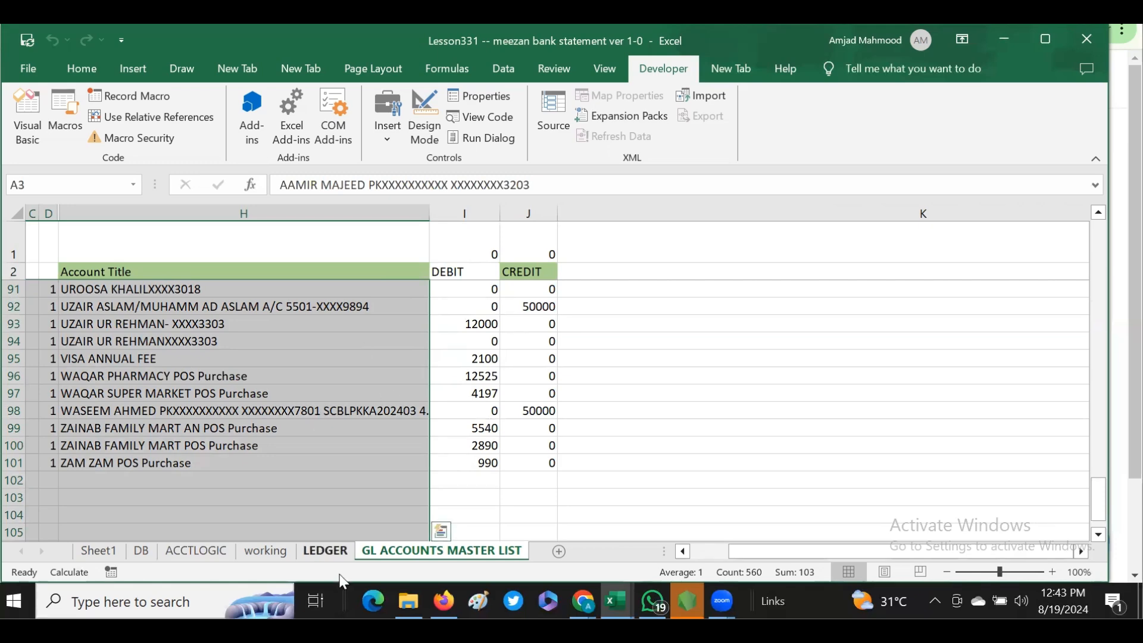
pyautogui.moveTo(477, 242); pyautogui.dragTo(530, 236)
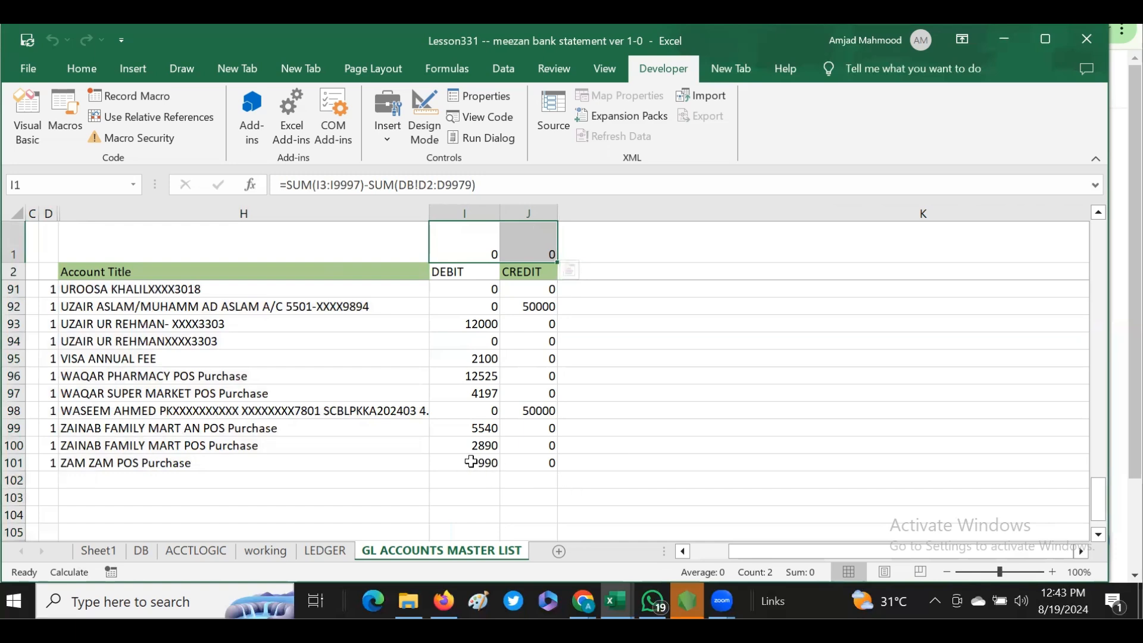
pyautogui.moveTo(483, 459); pyautogui.dragTo(534, 456)
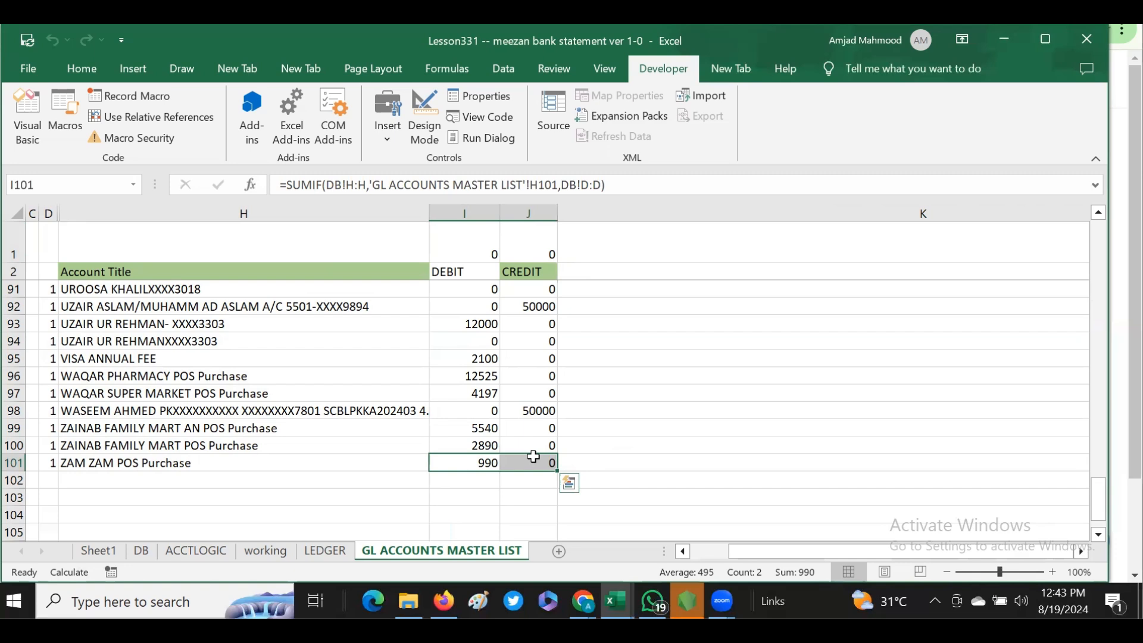
pyautogui.press('Delete')
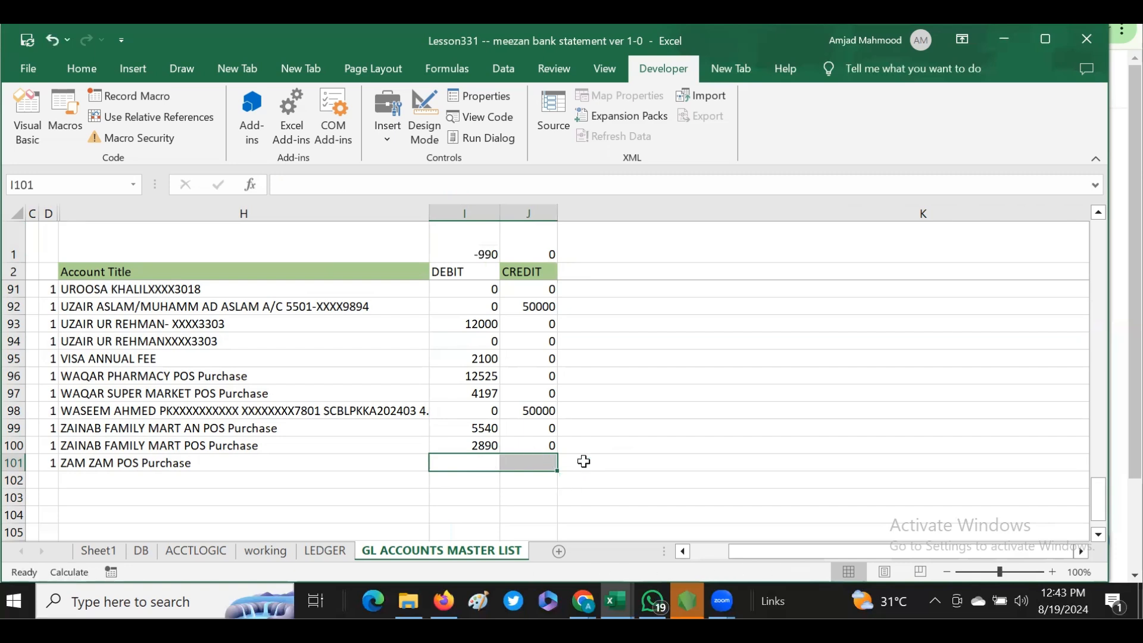
pyautogui.click(494, 250)
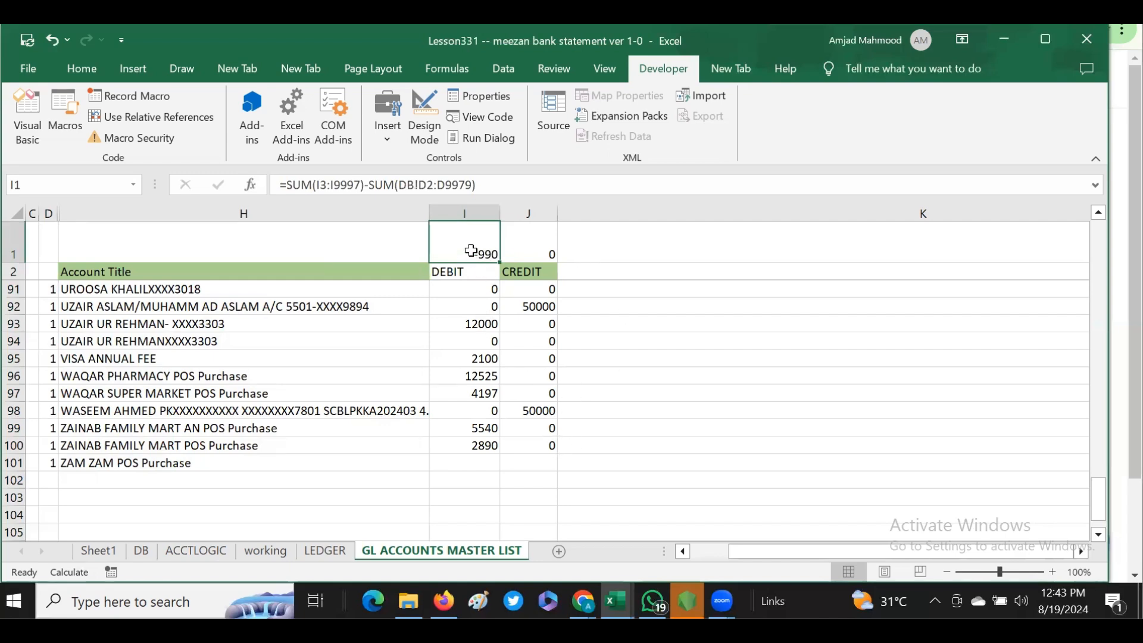
pyautogui.moveTo(470, 247); pyautogui.dragTo(518, 247)
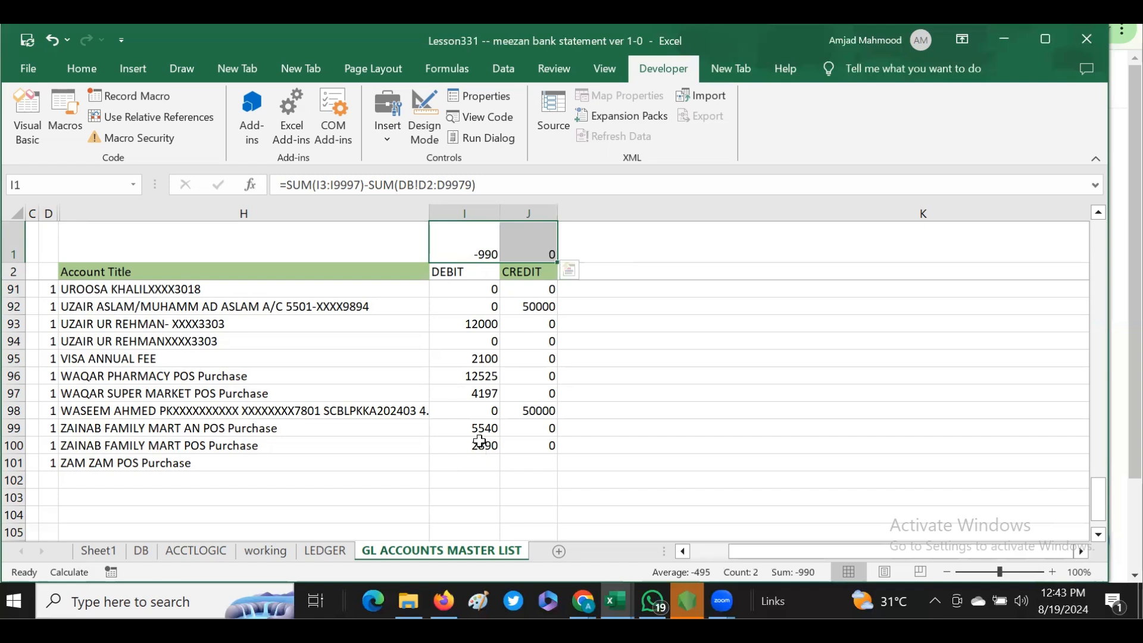
# Step: Fill the debit and credit formulas from row 100 down into I101:J101
pyautogui.moveTo(477, 444); pyautogui.dragTo(563, 464)
pyautogui.click(455, 462)
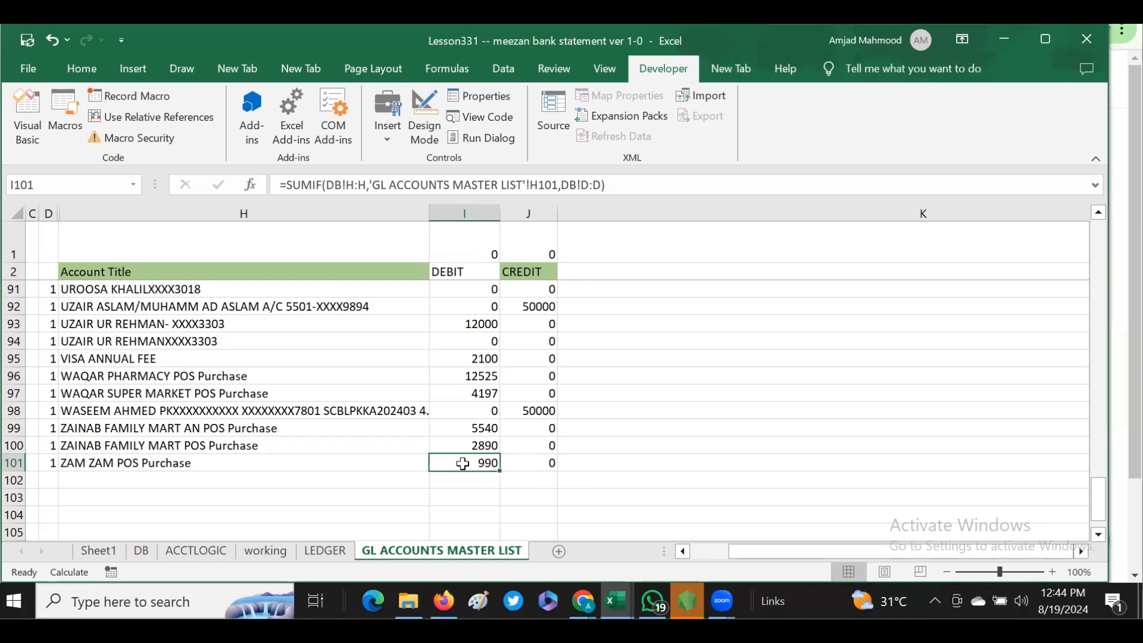
# Step: Compare the formulas in I1 and J1 that reconcile the master list's debits and credits with the DB sheet
pyautogui.click(525, 252)
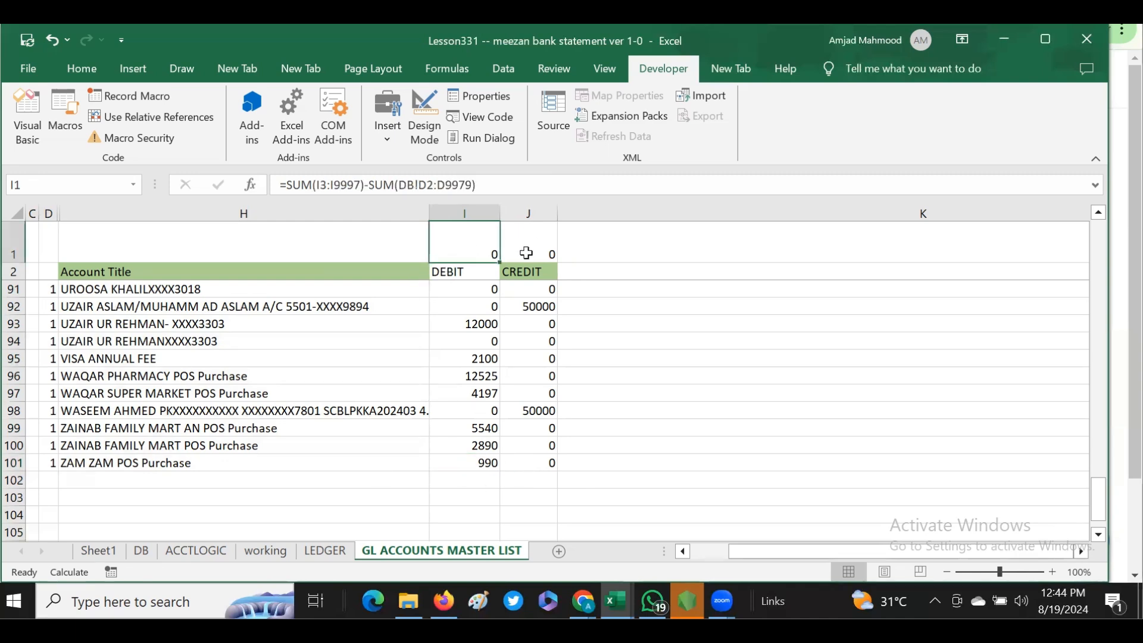
pyautogui.click(462, 252)
pyautogui.click(529, 244)
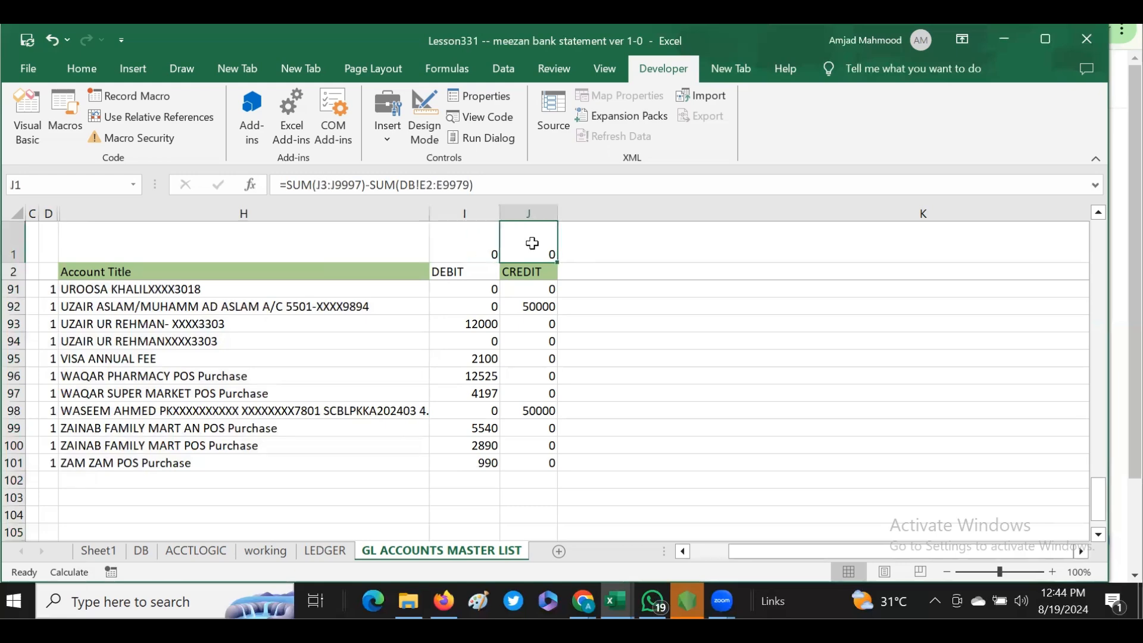
pyautogui.click(483, 244)
pyautogui.click(544, 246)
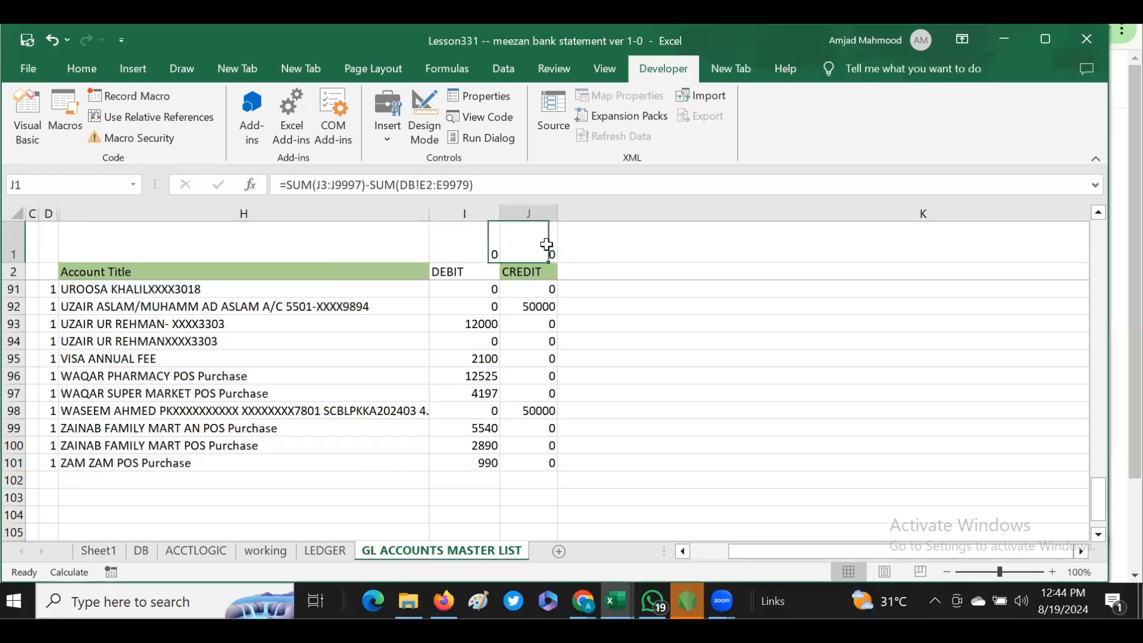
pyautogui.click(465, 248)
pyautogui.moveTo(465, 248); pyautogui.dragTo(541, 254)
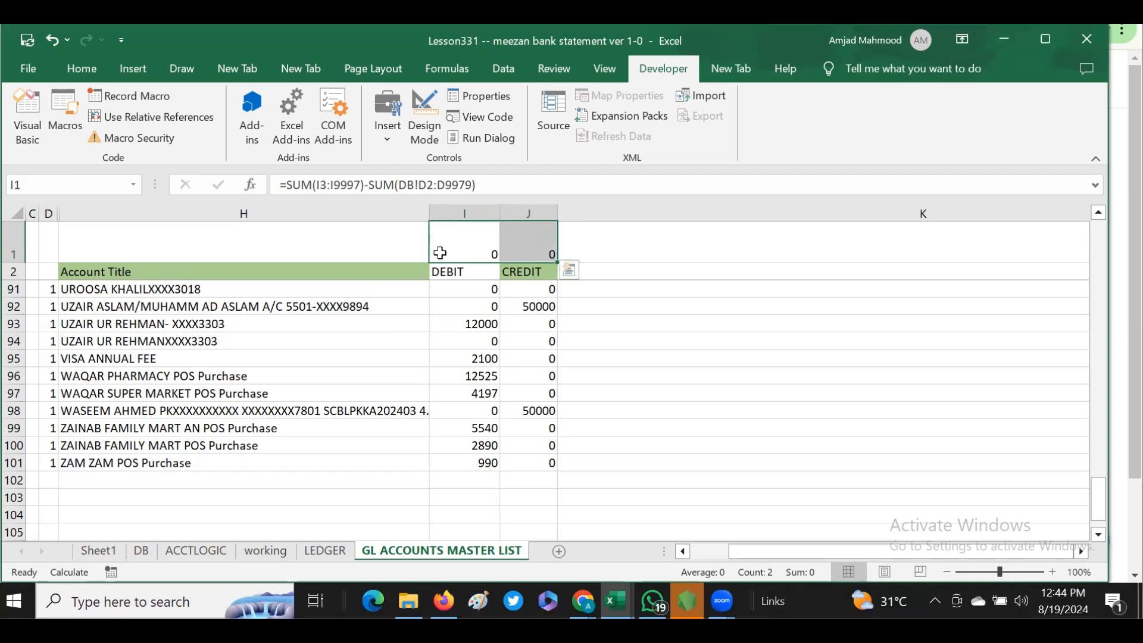
pyautogui.click(471, 244)
pyautogui.moveTo(470, 243)
pyautogui.mouseDown()
pyautogui.moveTo(507, 242)
pyautogui.moveTo(452, 250)
pyautogui.moveTo(537, 249)
pyautogui.mouseUp()
pyautogui.click(454, 254)
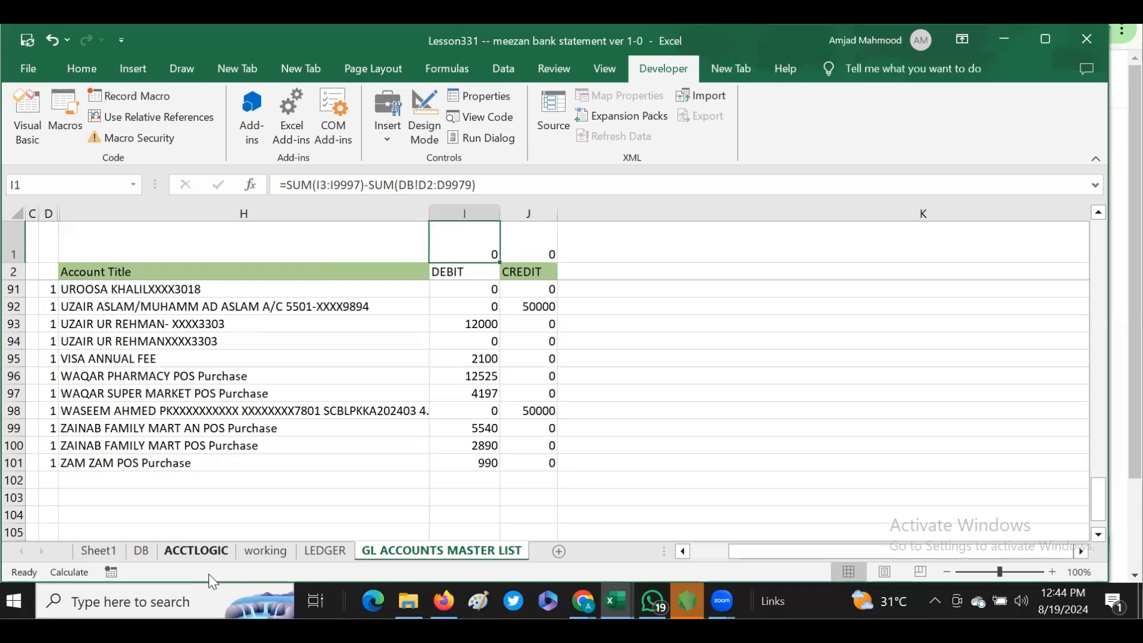
# Step: Open the ACCTLOGIC sheet and select the account of its last entry, A100
pyautogui.click(205, 552)
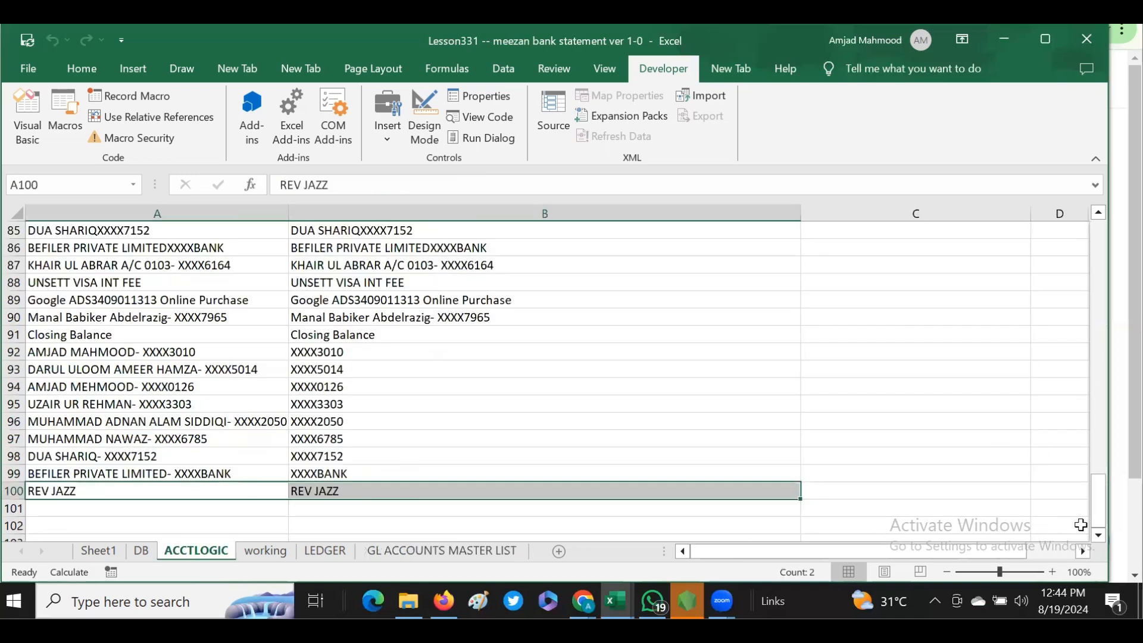
pyautogui.click(1098, 534)
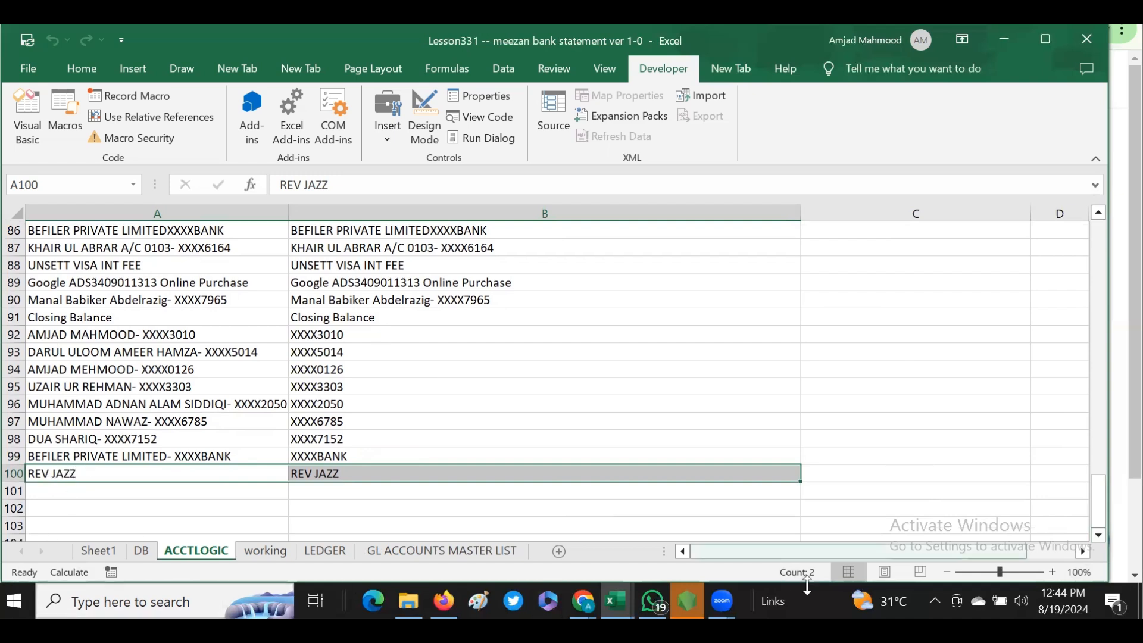
pyautogui.click(30, 476)
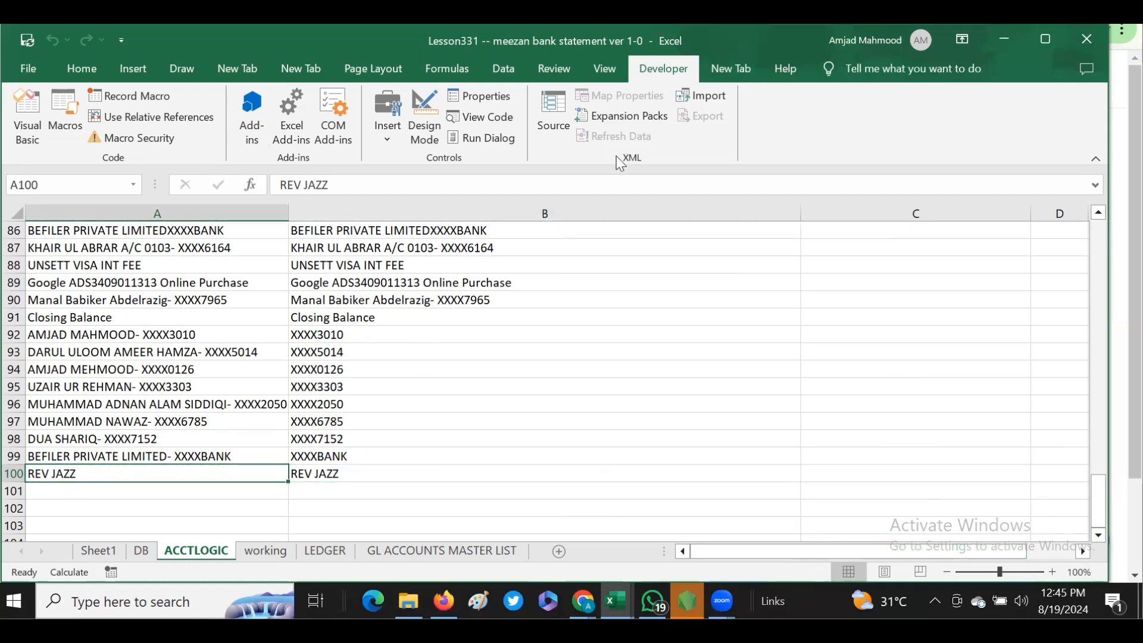
# Step: Freeze the panes at cell B2 of ACCTLOGIC so that the header row and ACCT column stay in view
pyautogui.moveTo(1100, 507); pyautogui.dragTo(1099, 244)
pyautogui.click(65, 250)
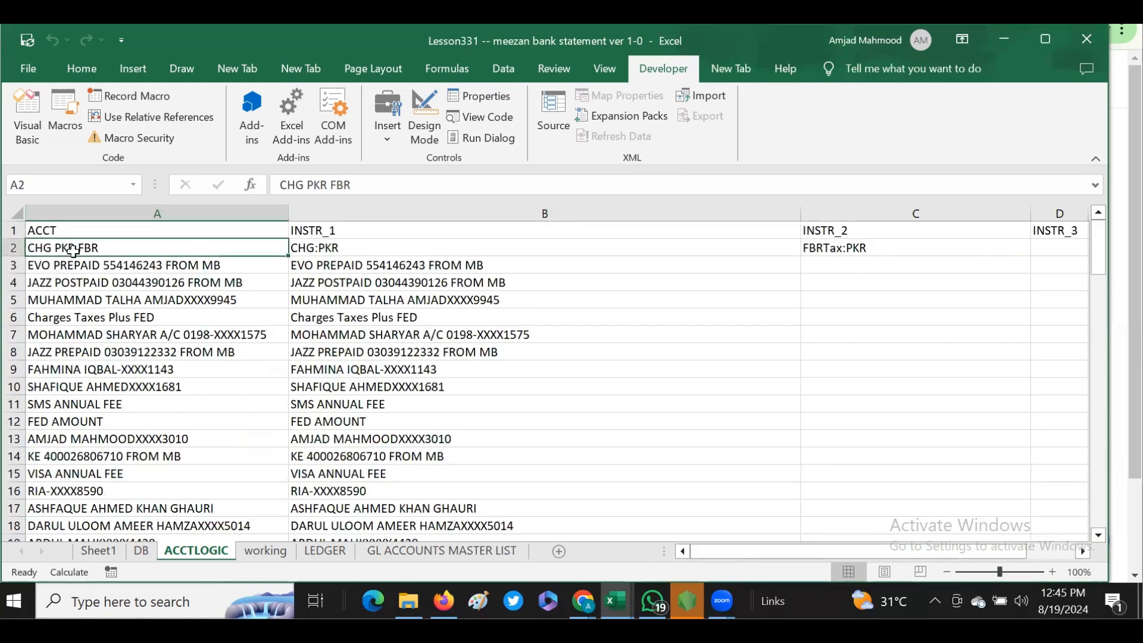
pyautogui.click(345, 252)
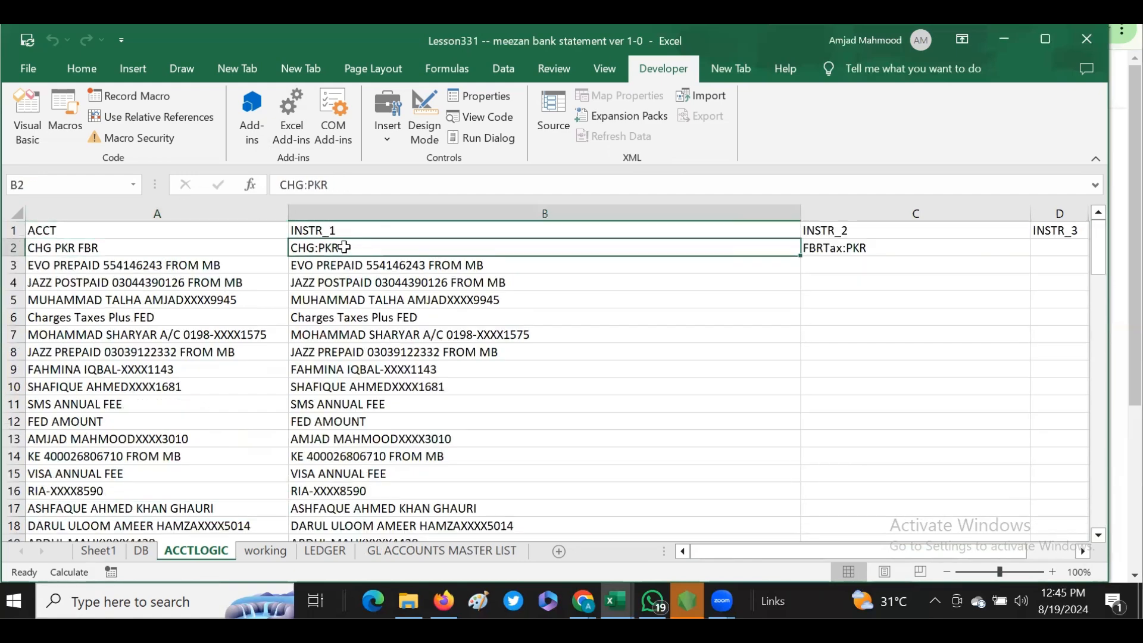
pyautogui.click(604, 68)
pyautogui.click(602, 128)
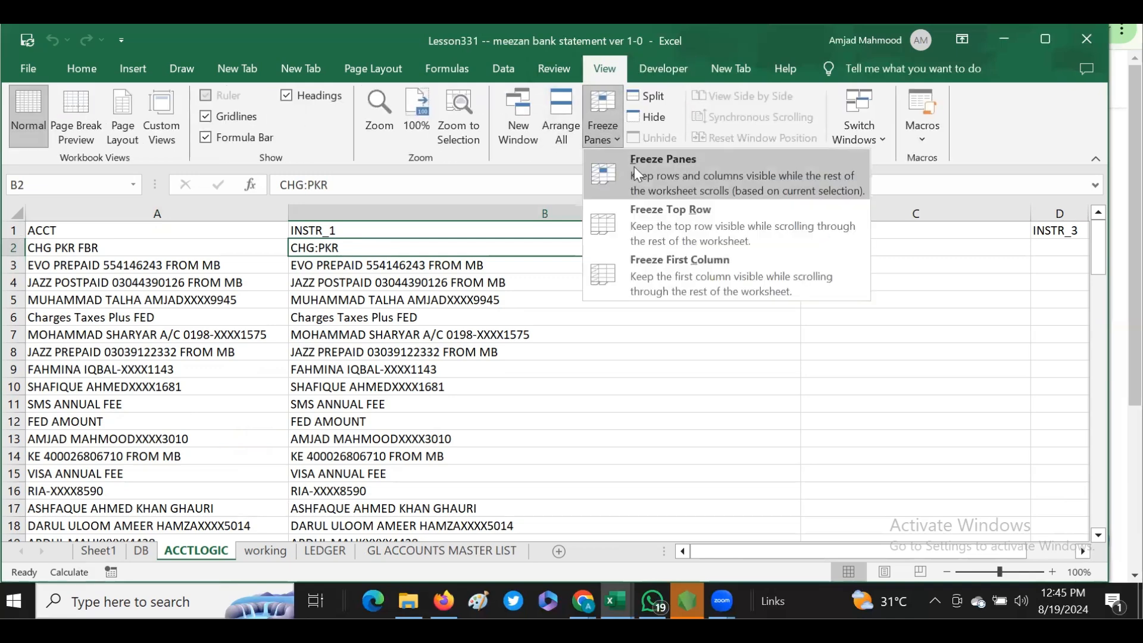
pyautogui.click(636, 168)
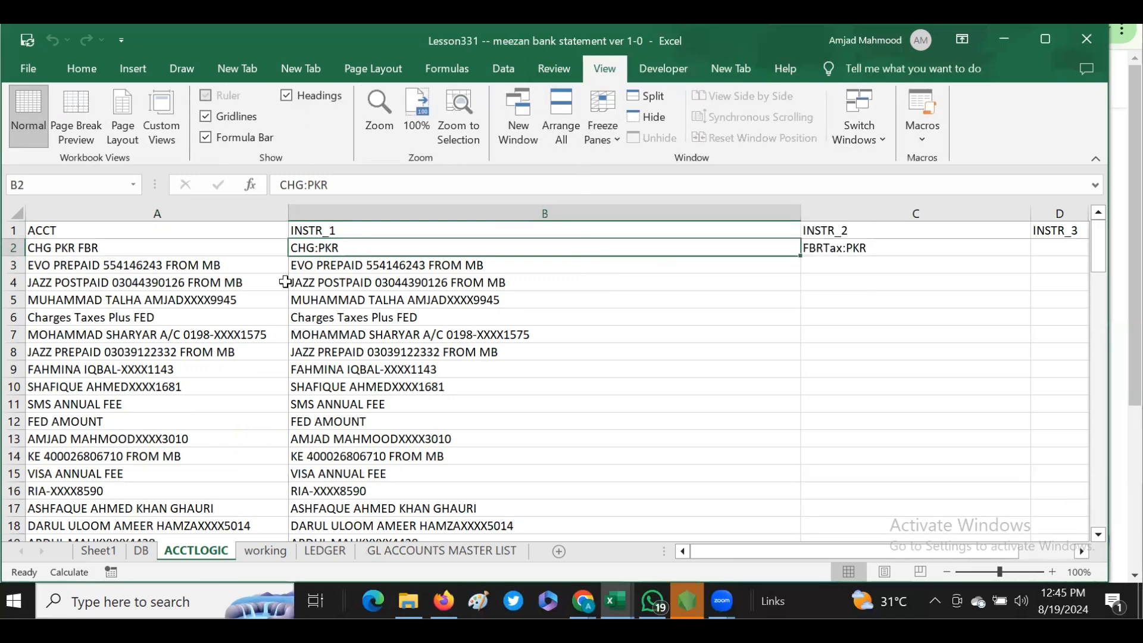
# Step: Examine the last entries in rows 99 and 100 of ACCTLOGIC under the ACCT and INSTR_1 headers
pyautogui.hotkey('ctrl', 'Down')
pyautogui.press('Down')
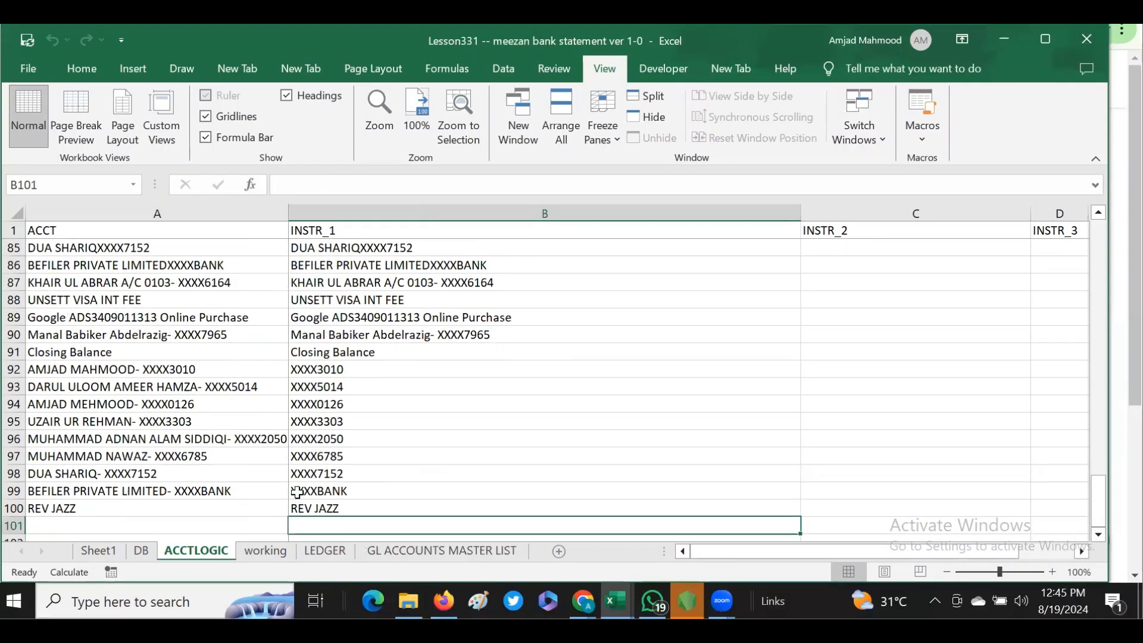
pyautogui.press('Up')
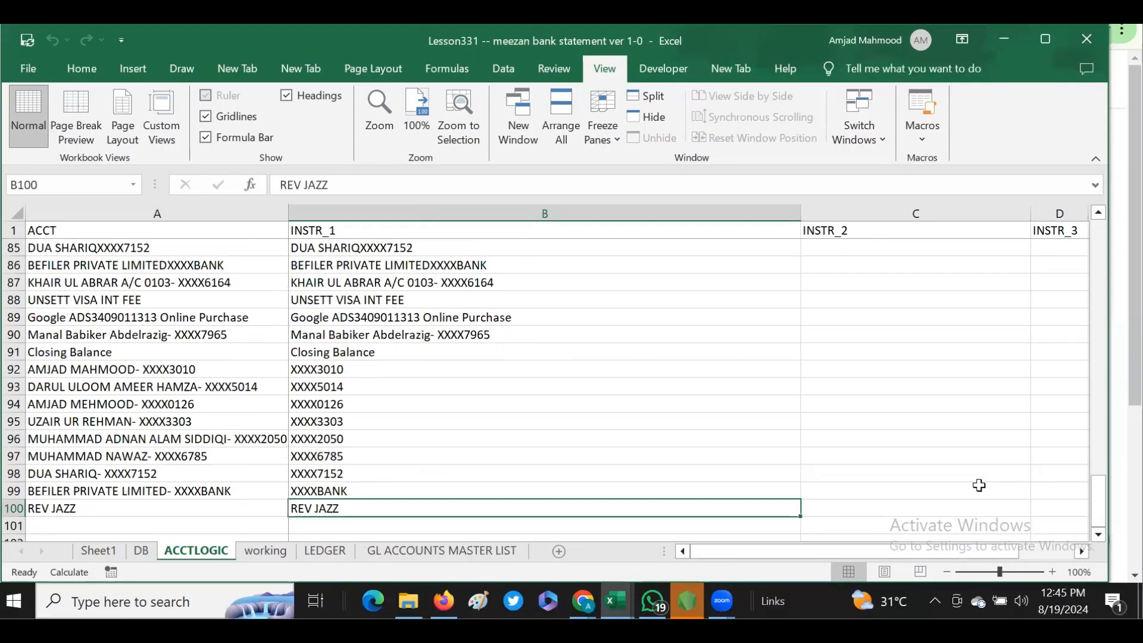
pyautogui.press('Right')
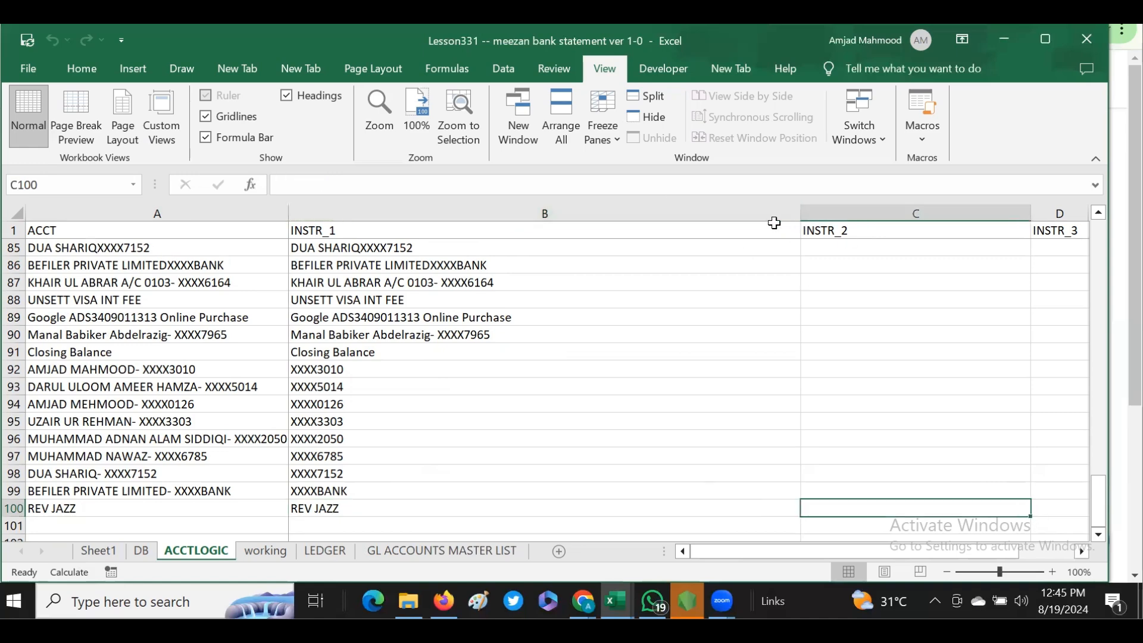
pyautogui.click(308, 233)
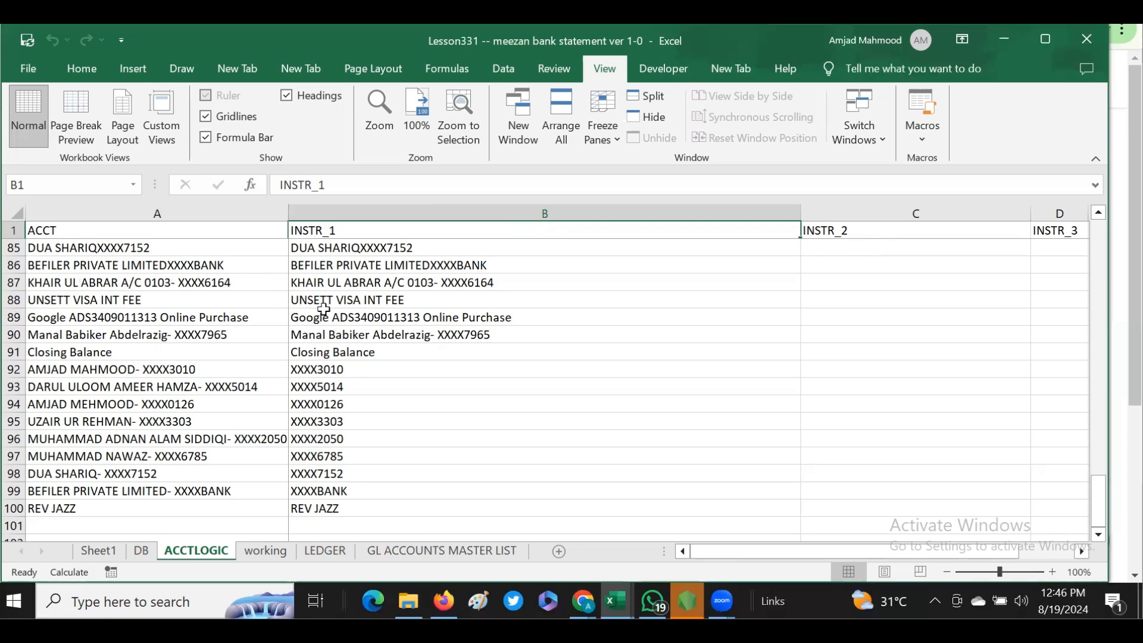
pyautogui.hotkey('ctrl', 'Down')
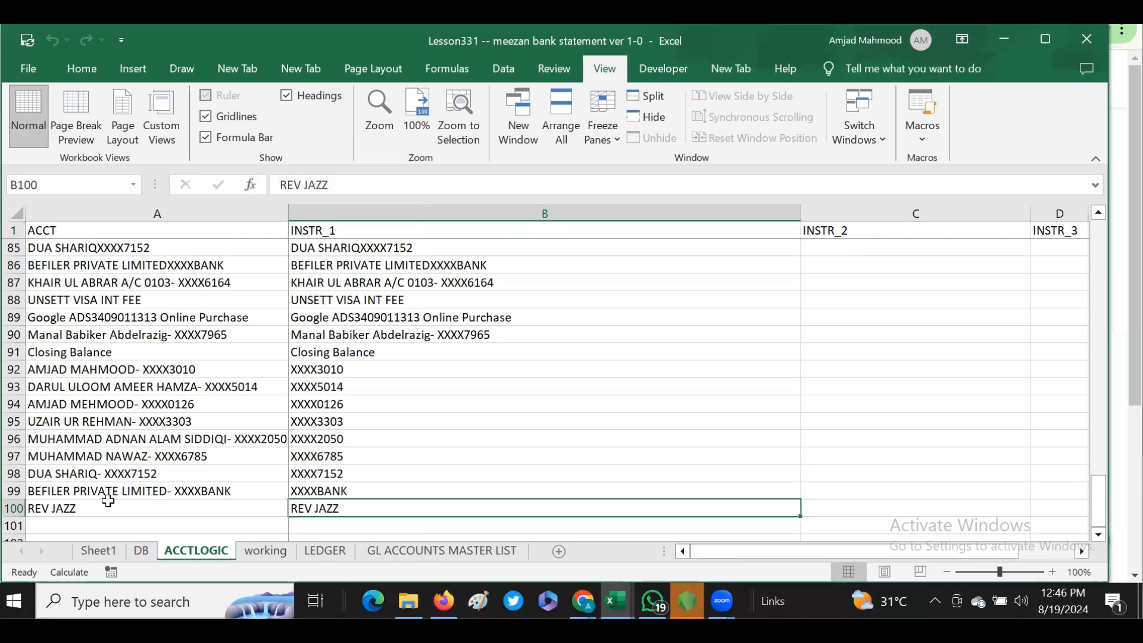
pyautogui.moveTo(41, 511); pyautogui.dragTo(443, 491)
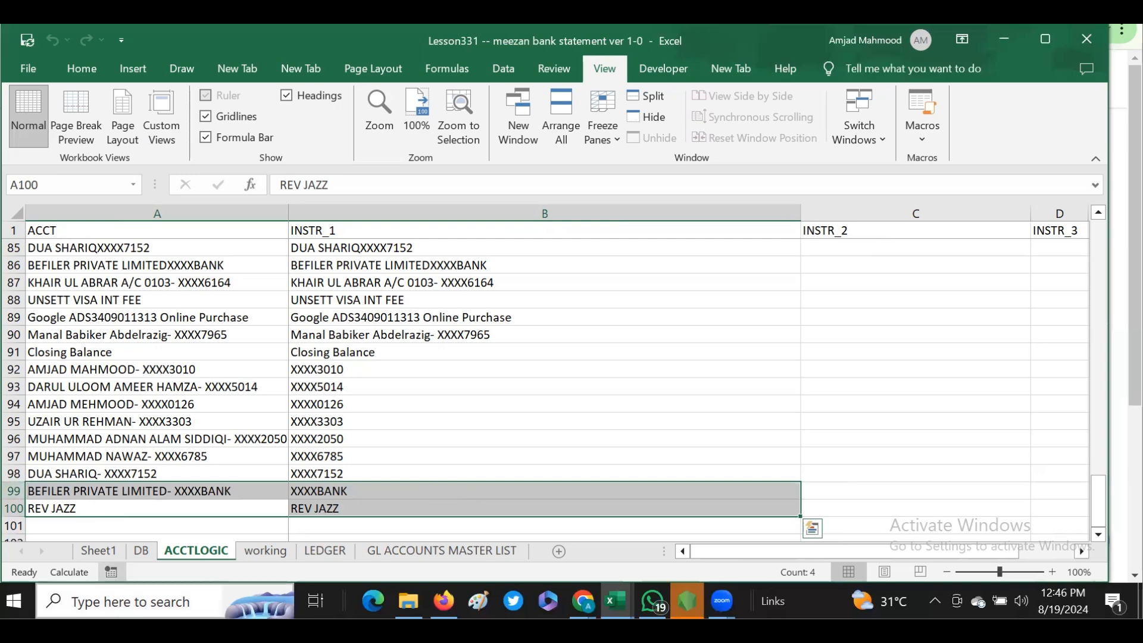
# Step: Check the step shapes on Sheet1 and the accounts assigned to the last transactions on the DB sheet
pyautogui.click(92, 552)
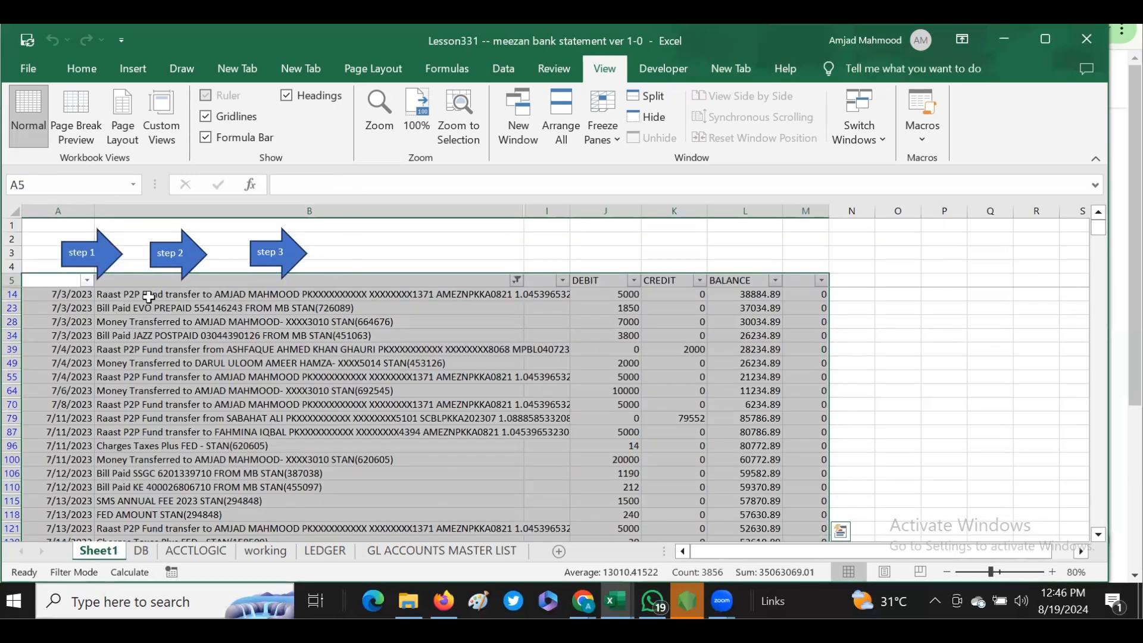
pyautogui.click(145, 553)
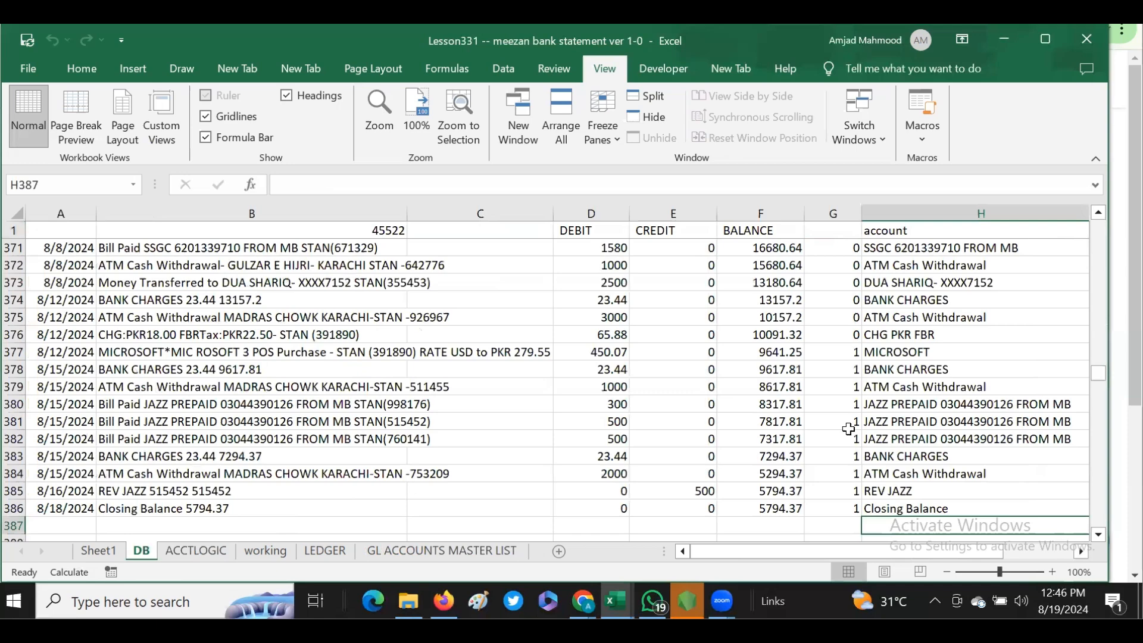
pyautogui.hotkey('ctrl', 'pagedown')
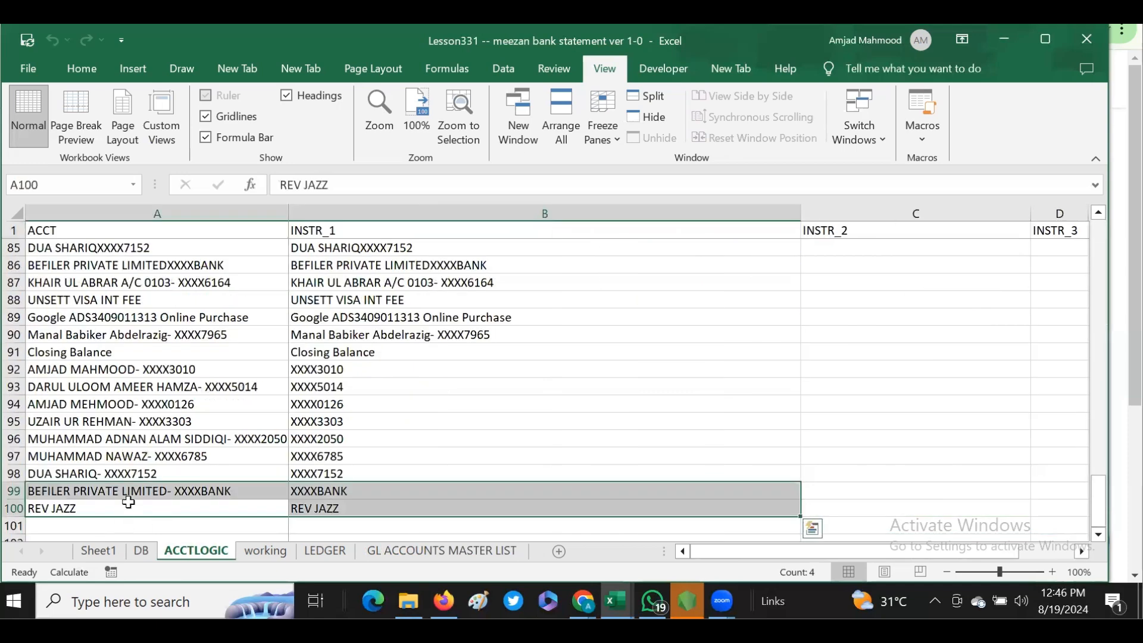
# Step: Clear the REV JAZZ entry from A100:B100 of ACCTLOGIC and try step 3 on Sheet1
pyautogui.click(68, 506)
pyautogui.hotkey('shift', 'Right')
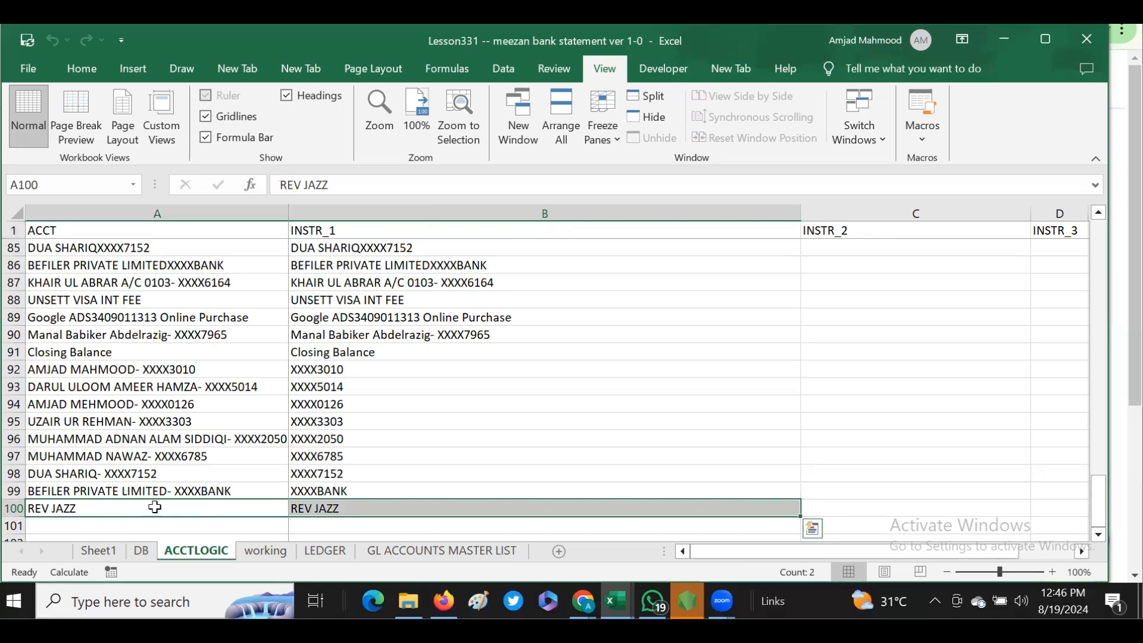
pyautogui.press('Delete')
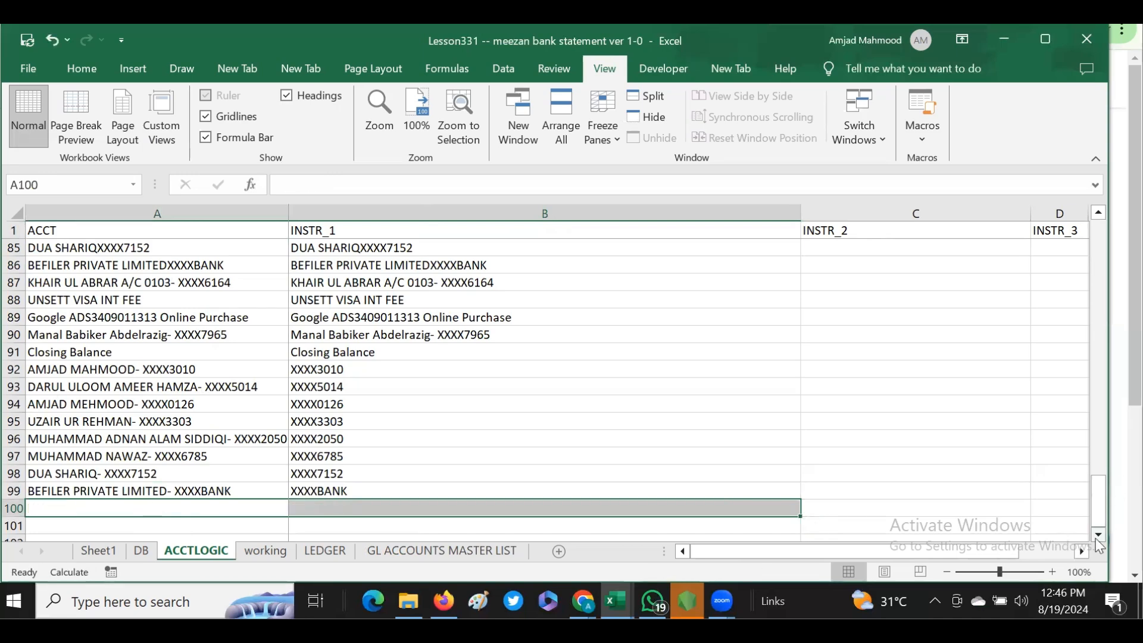
pyautogui.click(1096, 536)
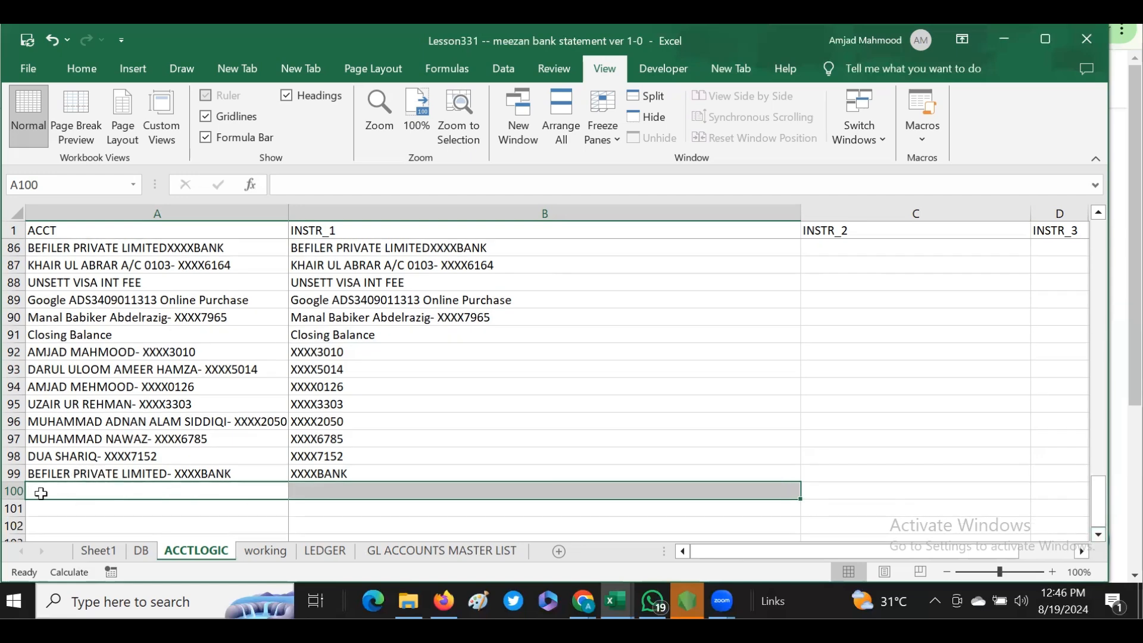
pyautogui.moveTo(41, 493); pyautogui.dragTo(428, 495)
pyautogui.click(89, 551)
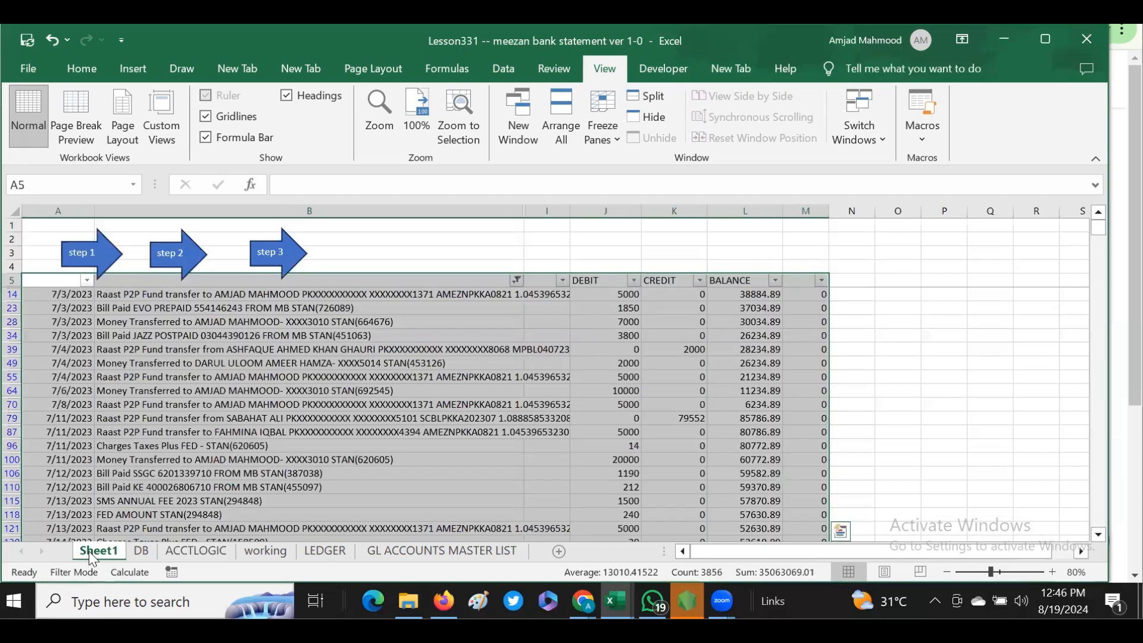
pyautogui.click(277, 260)
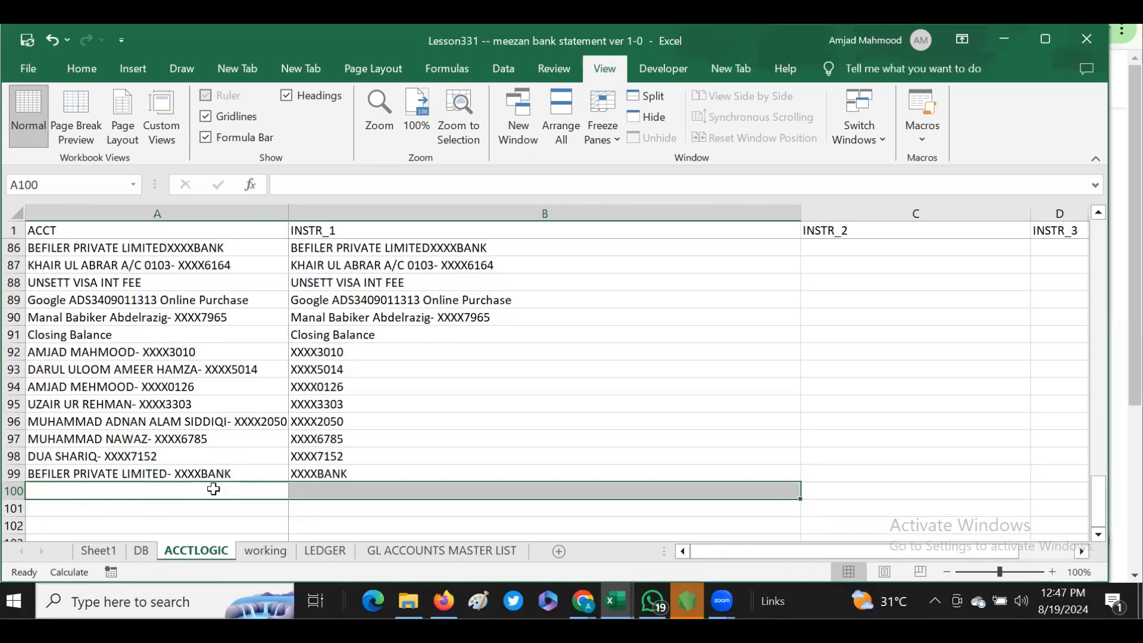
pyautogui.click(91, 553)
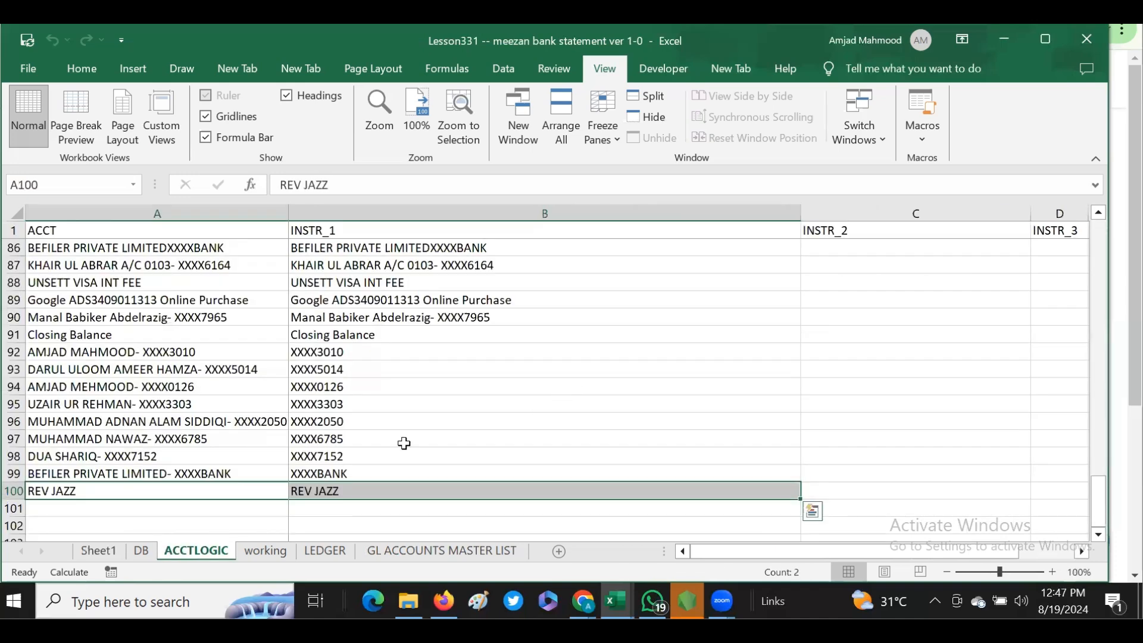
# Step: Clear the REV JAZZ account and its INSTR_1 text from row 100 of ACCTLOGIC
pyautogui.click(84, 487)
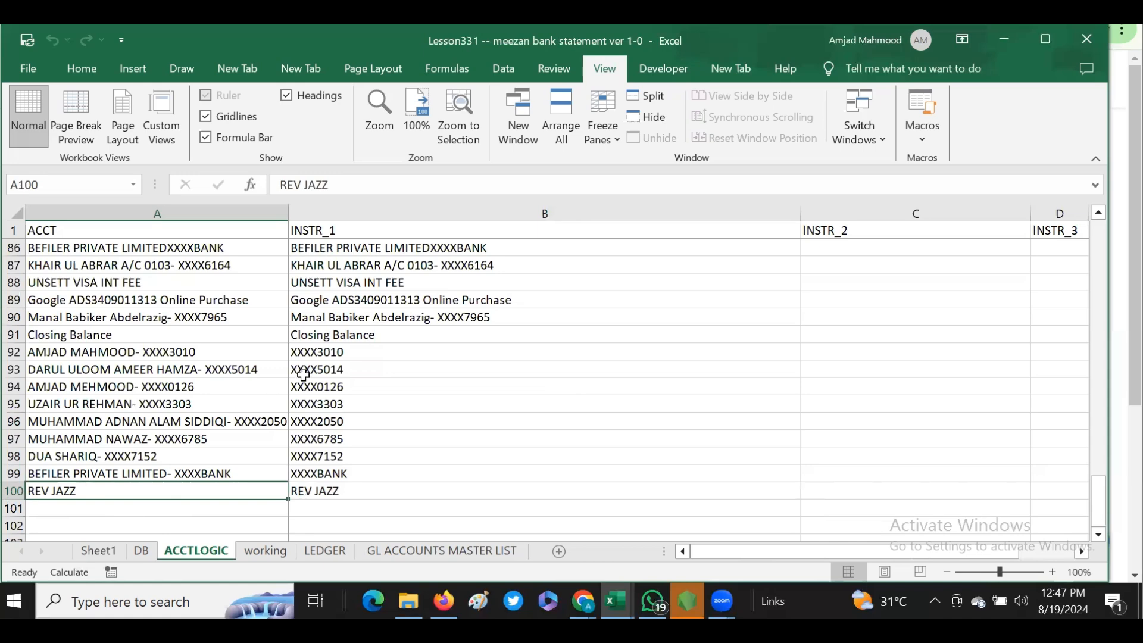
pyautogui.press('Right')
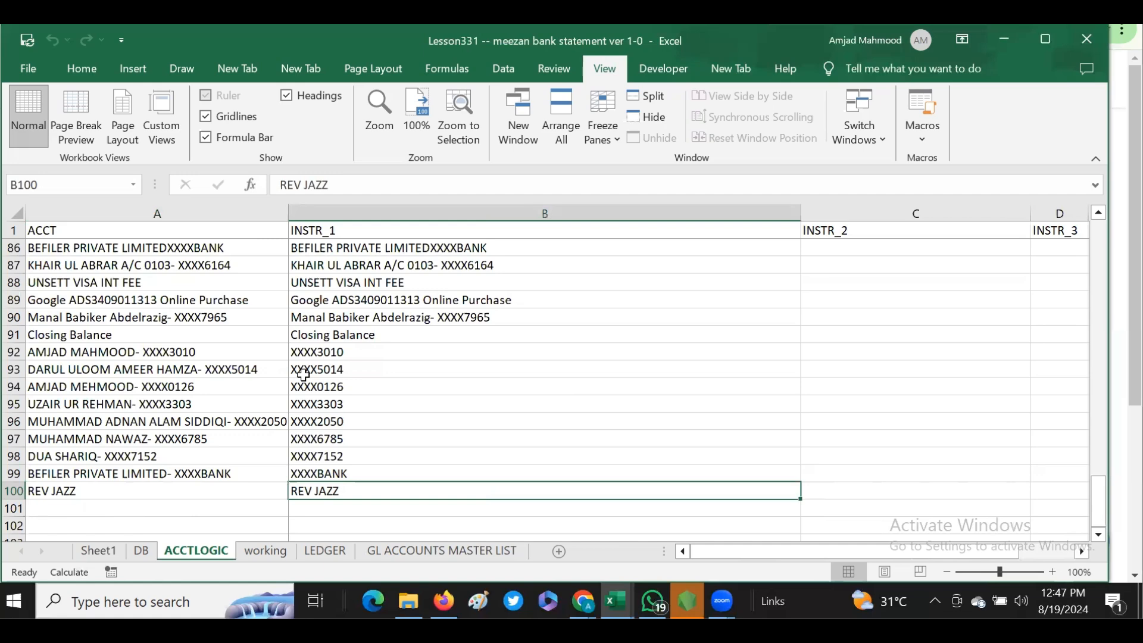
pyautogui.press('Left')
pyautogui.hotkey('ctrl', 'v')
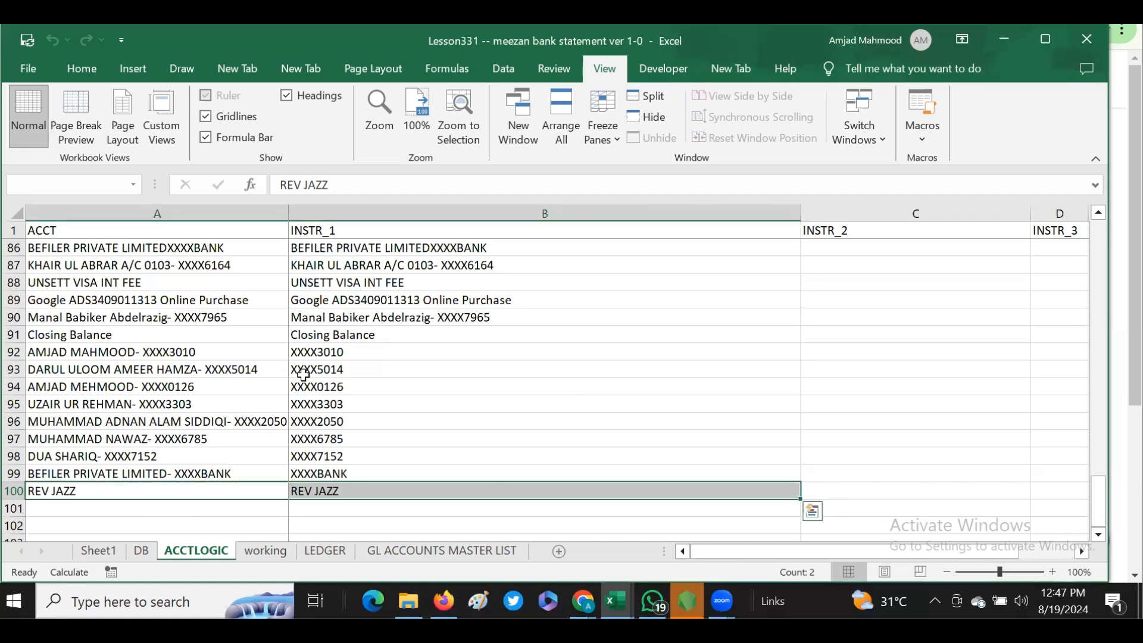
pyautogui.press('Delete')
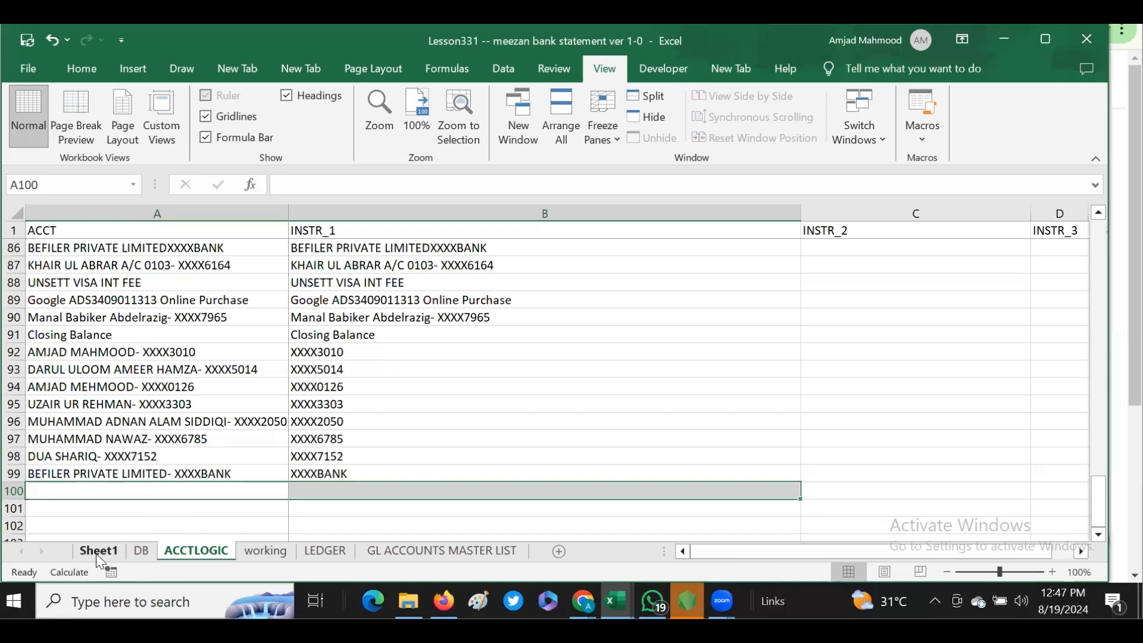
# Step: Run step 3 from Sheet1 and shorten the proposed new account description to REV JAZZ
pyautogui.click(97, 552)
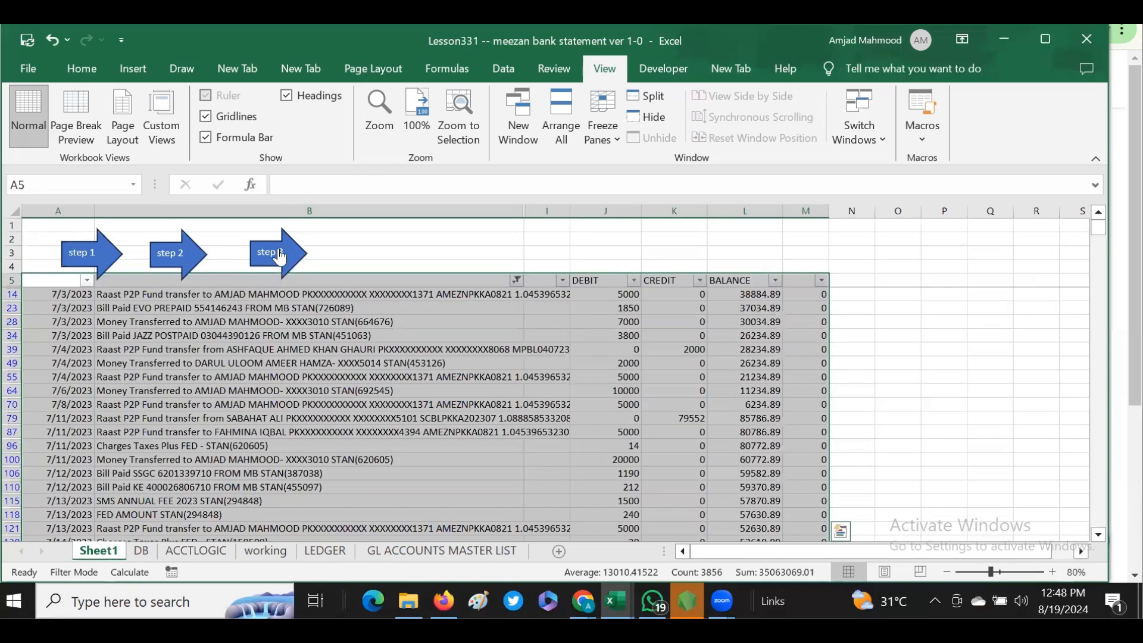
pyautogui.click(278, 249)
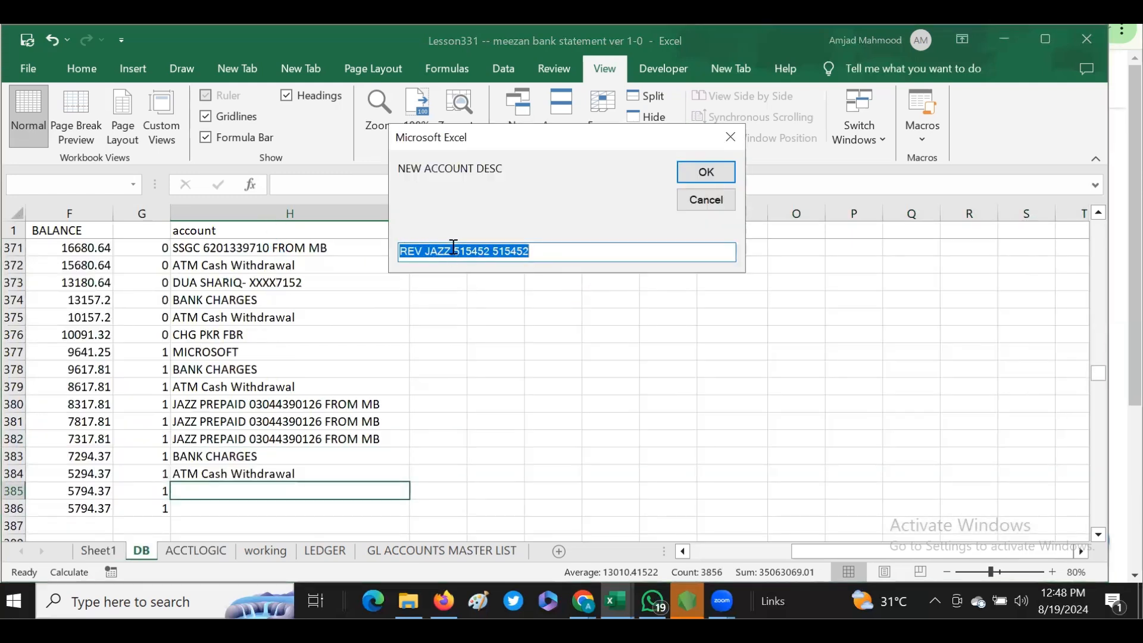
pyautogui.moveTo(452, 246); pyautogui.dragTo(655, 271)
pyautogui.press('BackSpace')
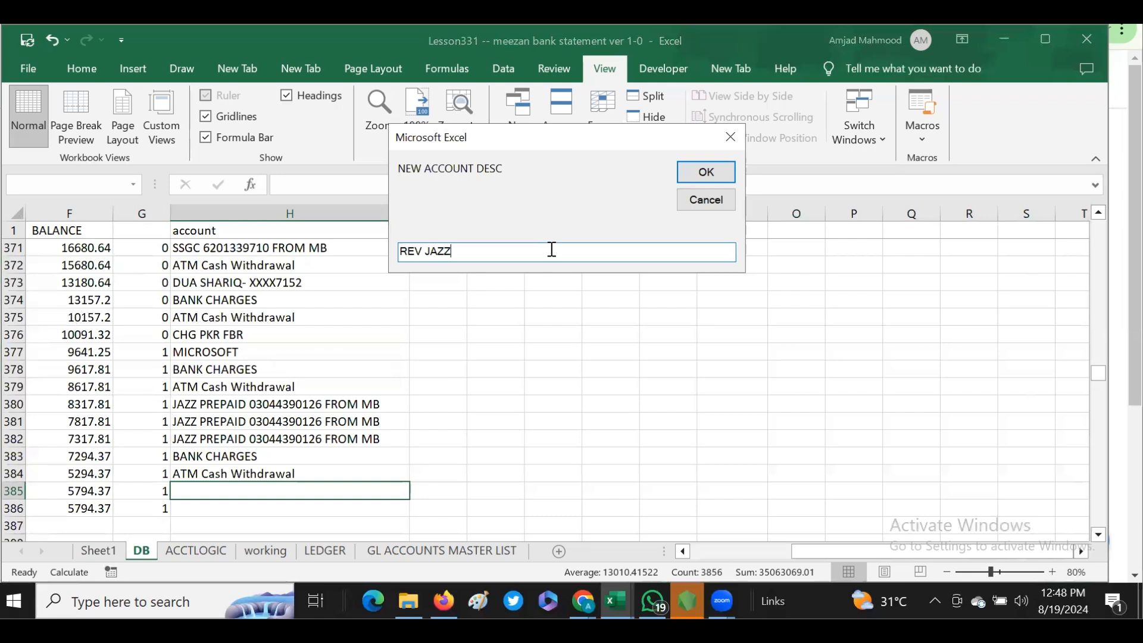
pyautogui.hotkey('shift', 'Left')
pyautogui.hotkey('shift', 'Left')
pyautogui.hotkey('shift', 'Left')
pyautogui.hotkey('shift', 'Left')
pyautogui.hotkey('shift', 'Left')
pyautogui.hotkey('shift', 'Left')
pyautogui.hotkey('shift', 'Left')
pyautogui.hotkey('shift', 'Left')
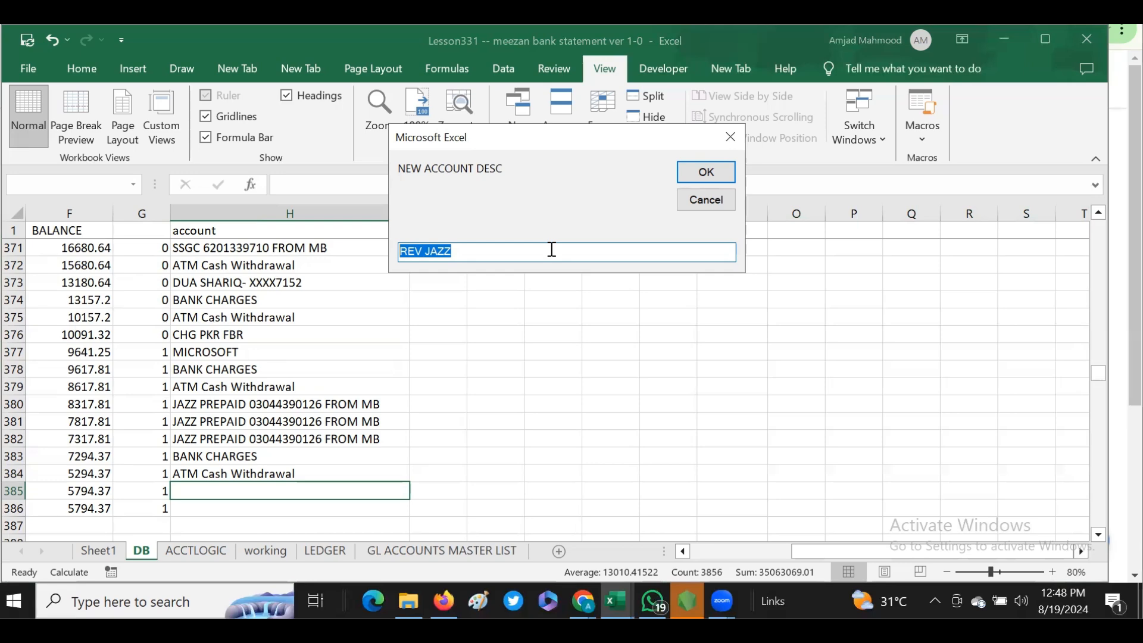
pyautogui.press('Return')
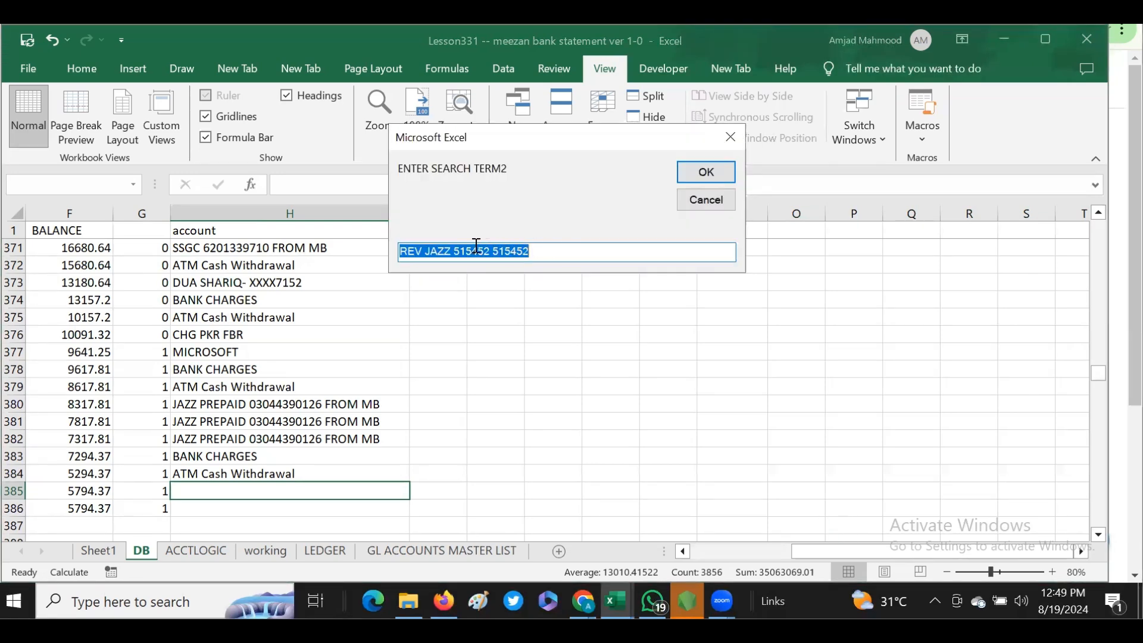
# Step: Set search term 2 to REV JAZZ and leave the remaining search terms blank
pyautogui.click(449, 249)
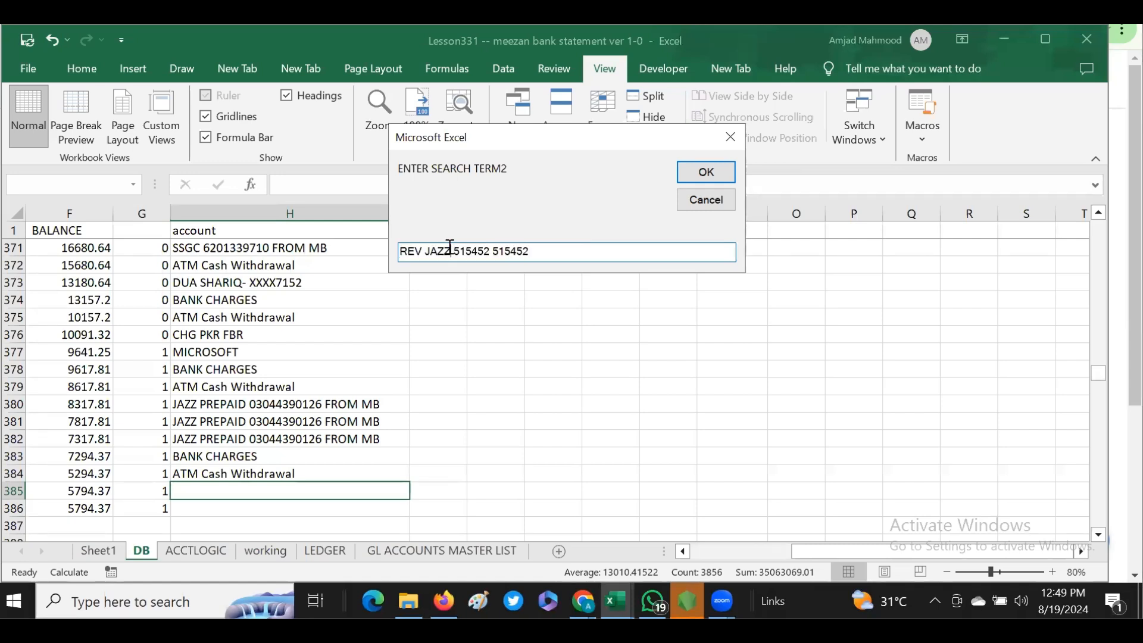
pyautogui.moveTo(450, 250); pyautogui.dragTo(630, 250)
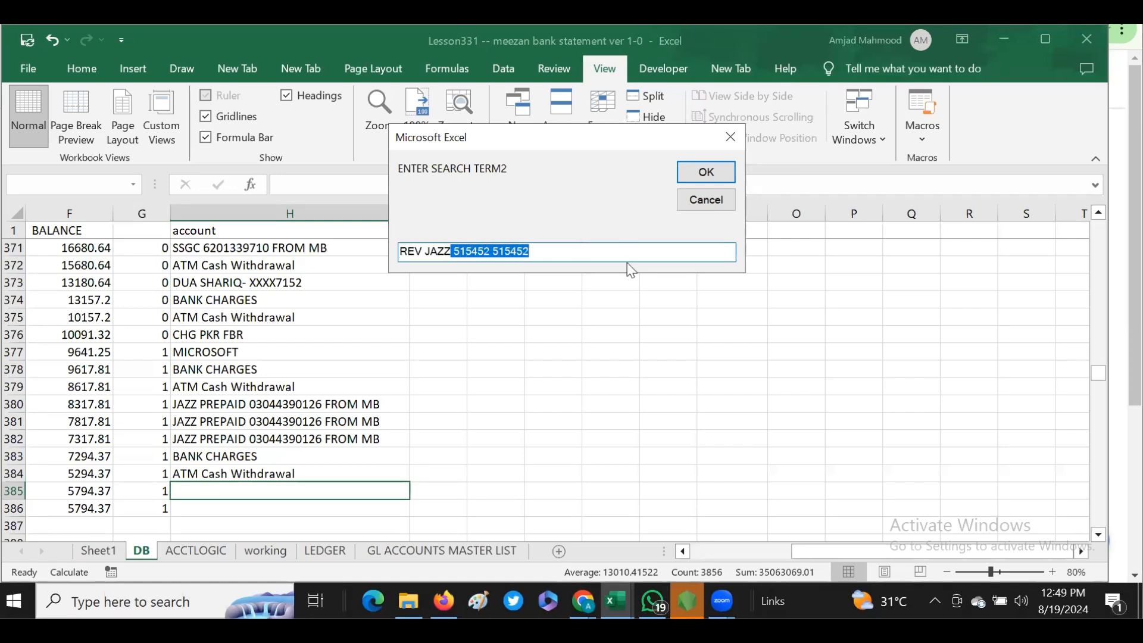
pyautogui.press('Delete')
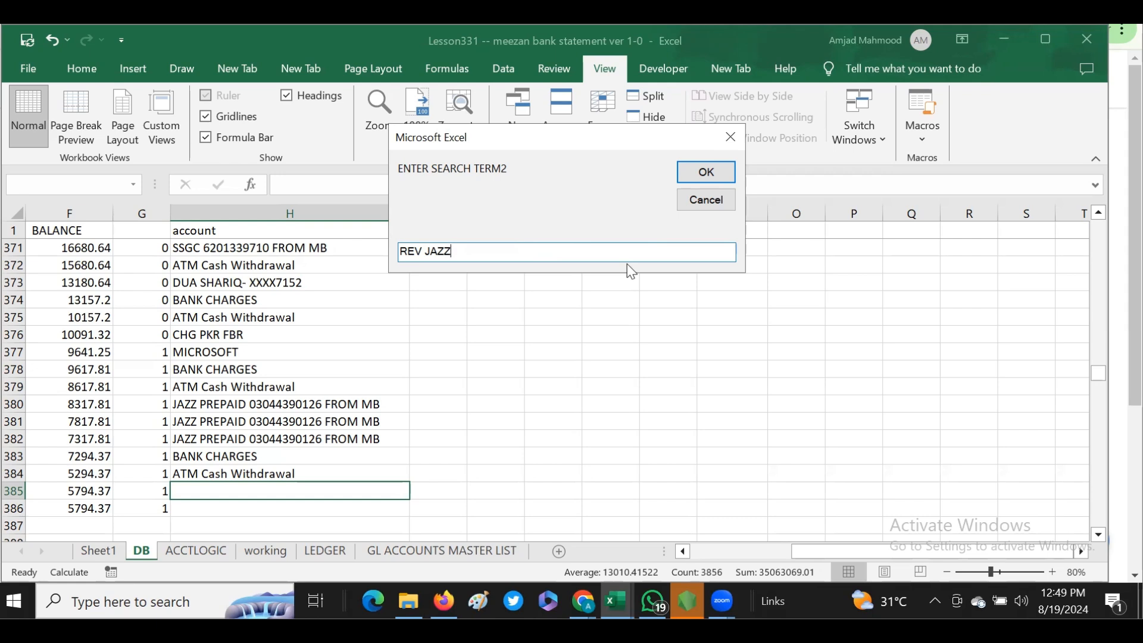
pyautogui.press('Return')
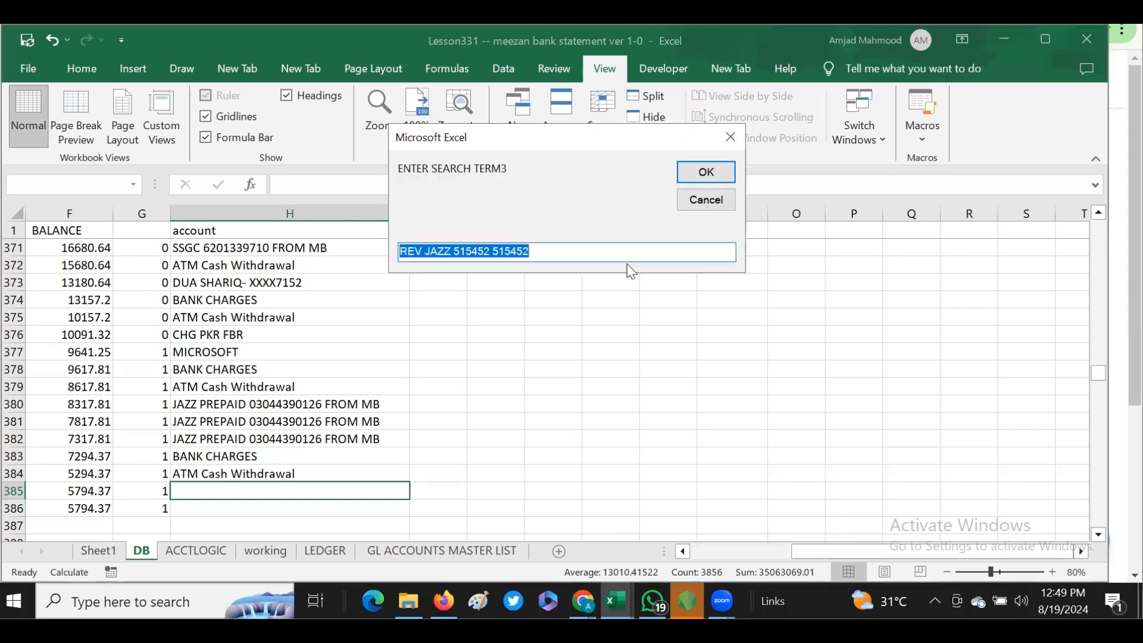
pyautogui.press('Delete')
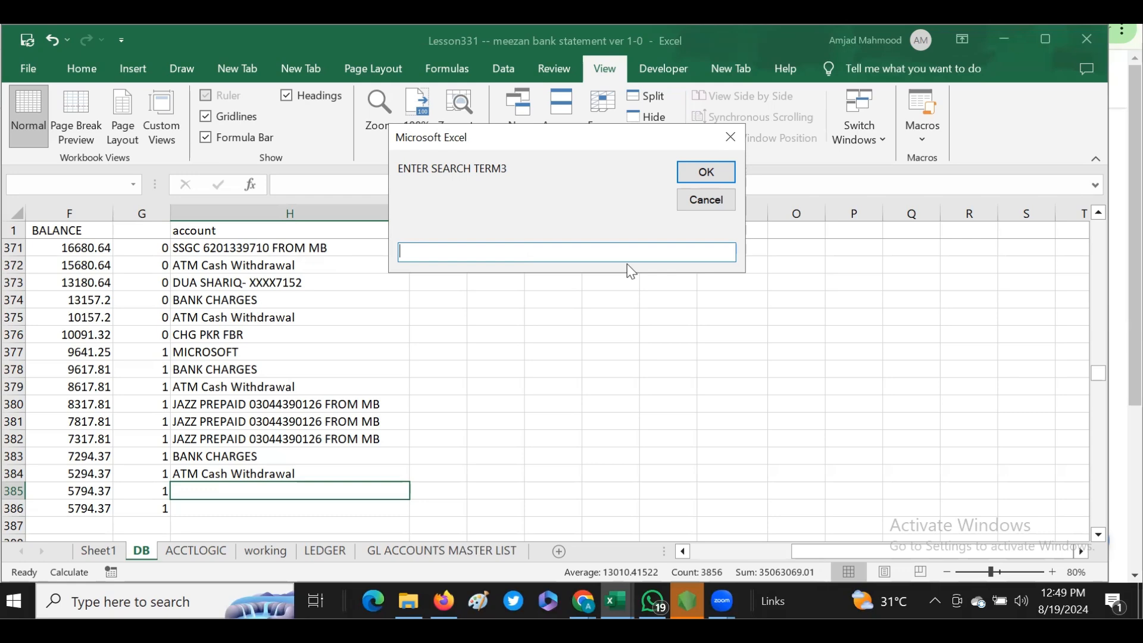
pyautogui.press('Return')
pyautogui.press('Delete')
pyautogui.press('Return')
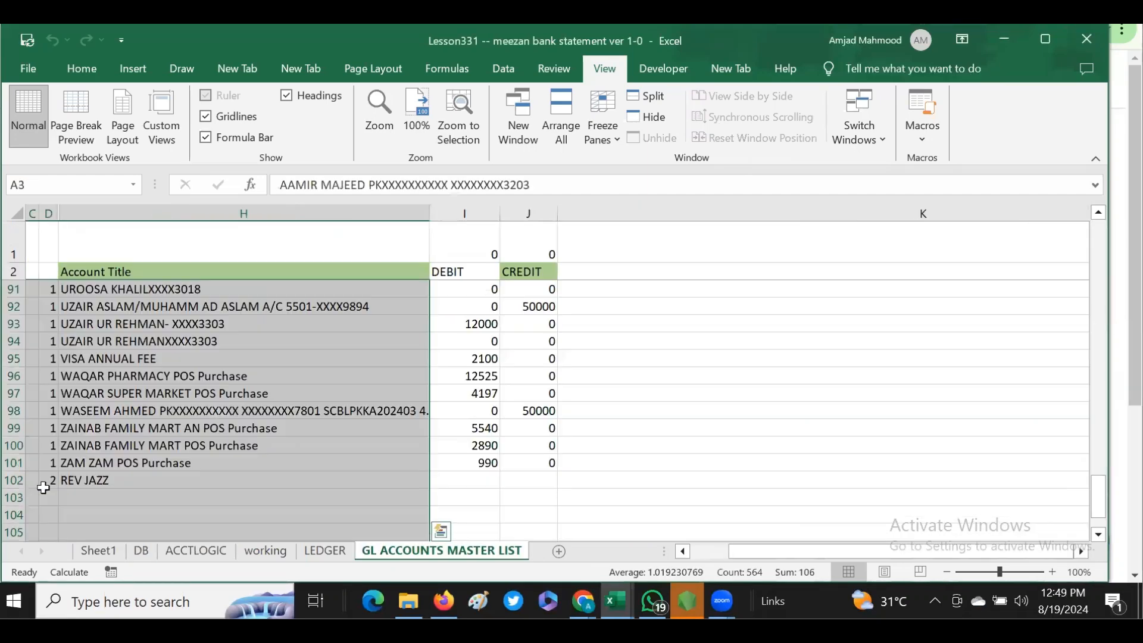
# Step: Examine the REV JAZZ row 102 in the GL accounts master list, including its count formula and its debit and credit cells
pyautogui.click(94, 480)
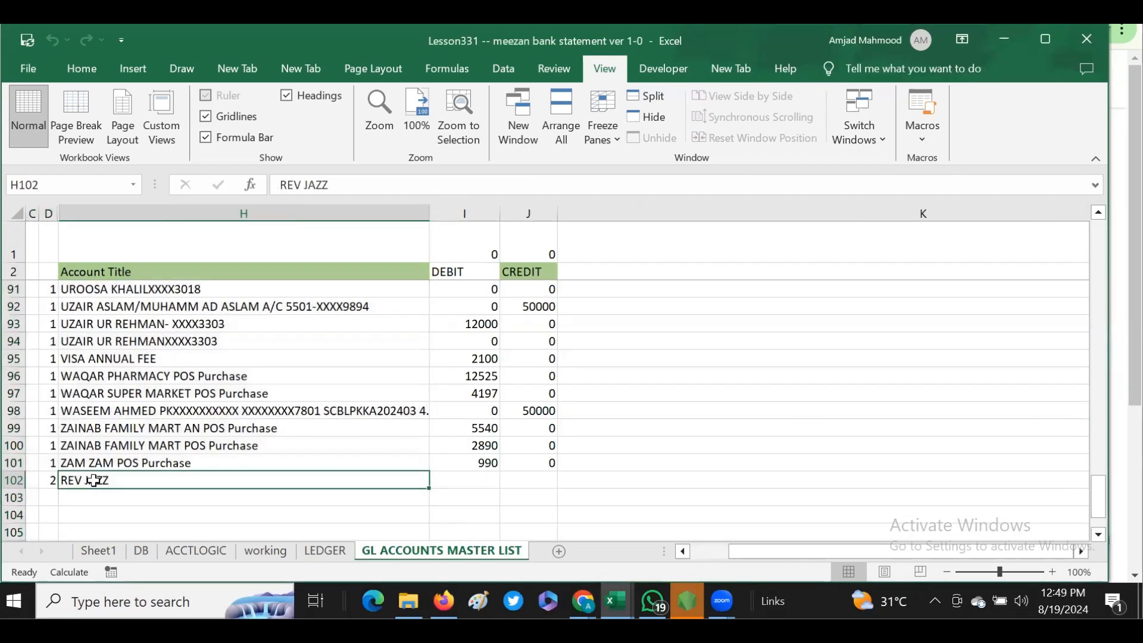
pyautogui.click(47, 482)
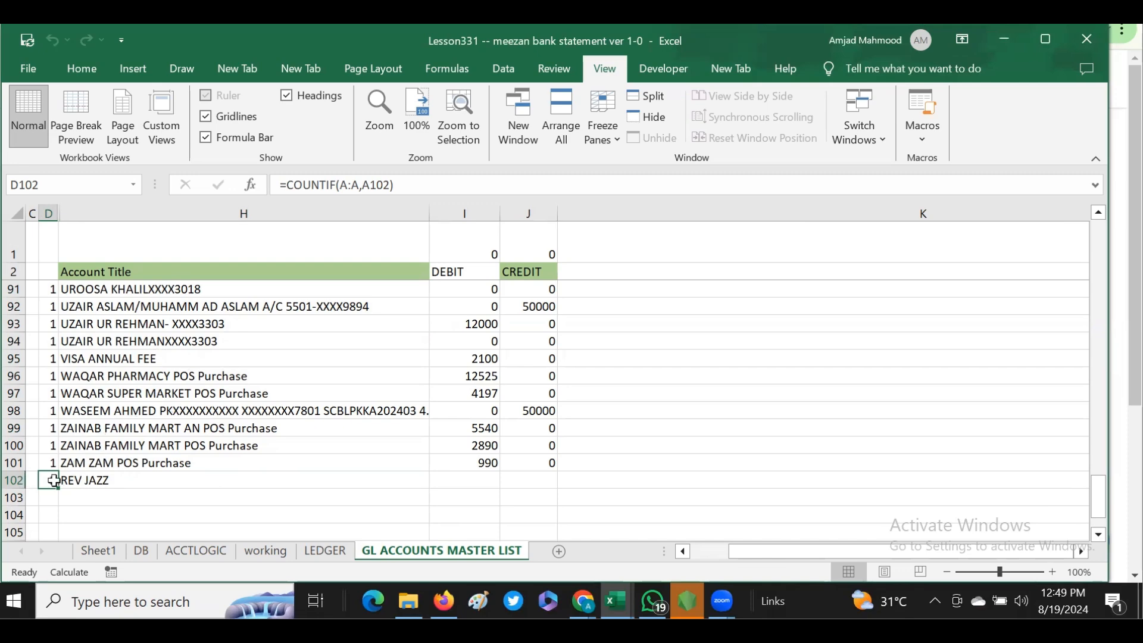
pyautogui.hscroll(-2, 16, 468)
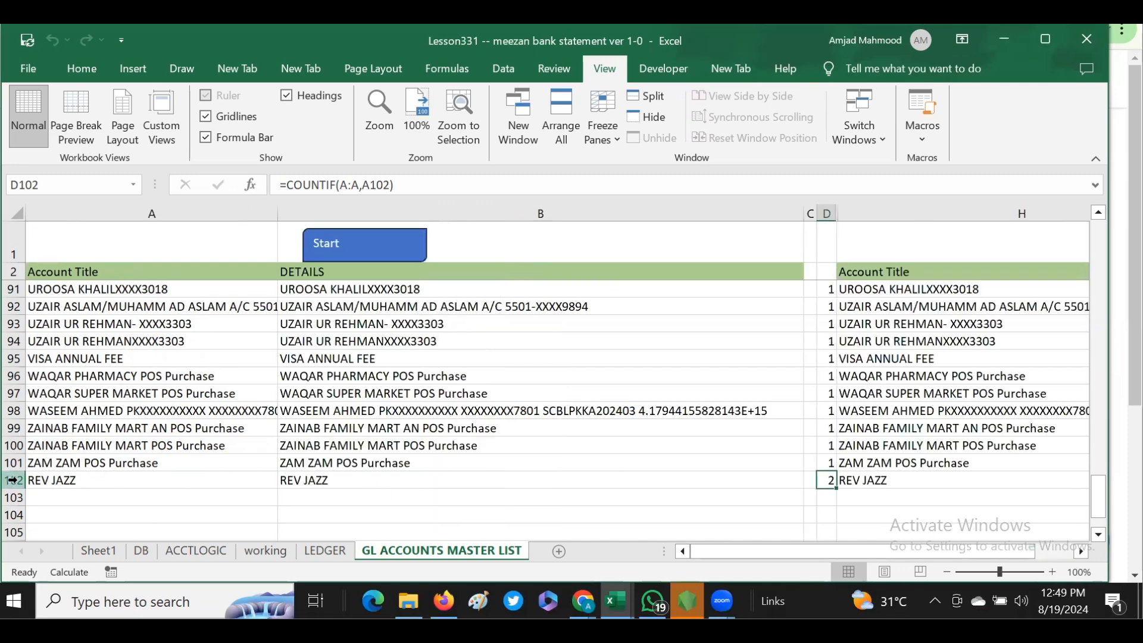
pyautogui.click(12, 479)
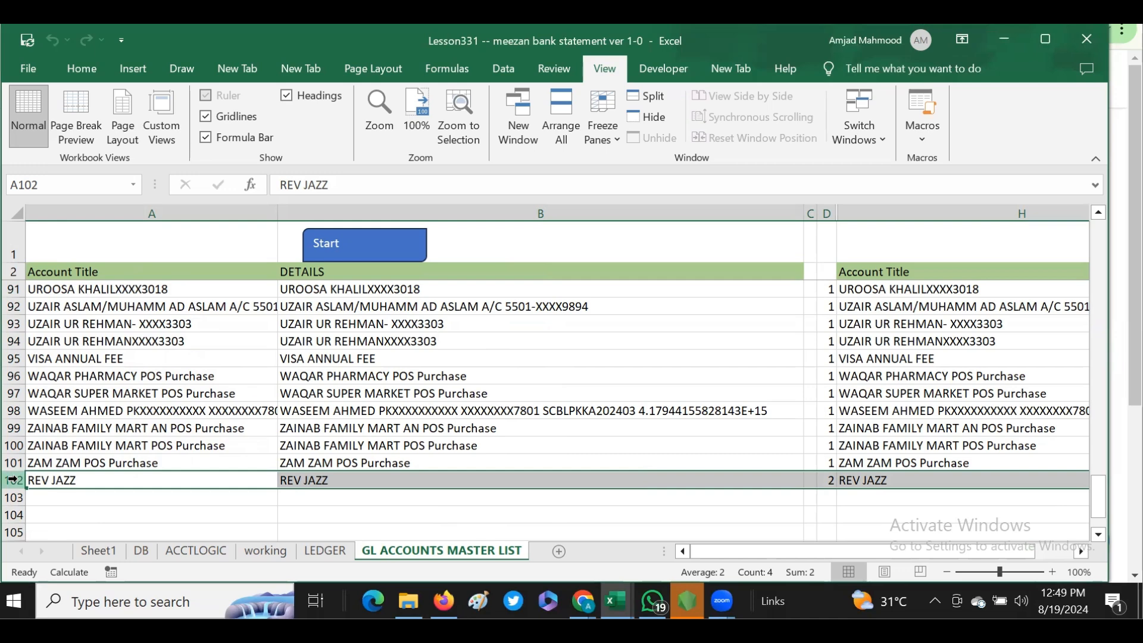
pyautogui.press('Right')
pyautogui.press('Right')
pyautogui.press('Right')
pyautogui.press('Right')
pyautogui.press('Right')
pyautogui.press('Right')
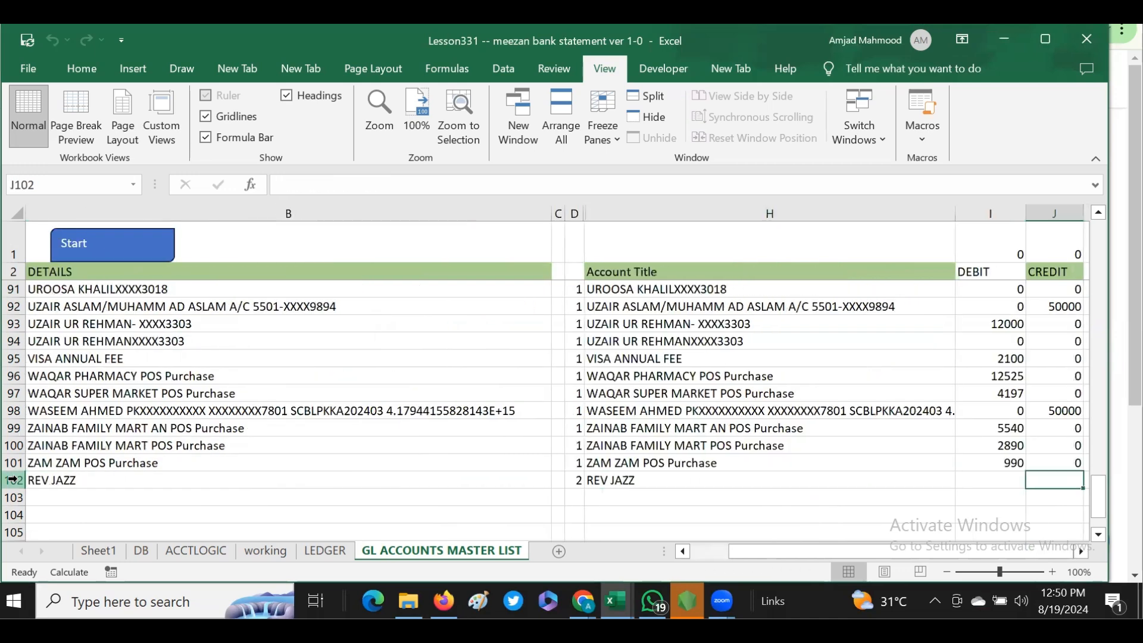
pyautogui.press('Right')
pyautogui.press('Right')
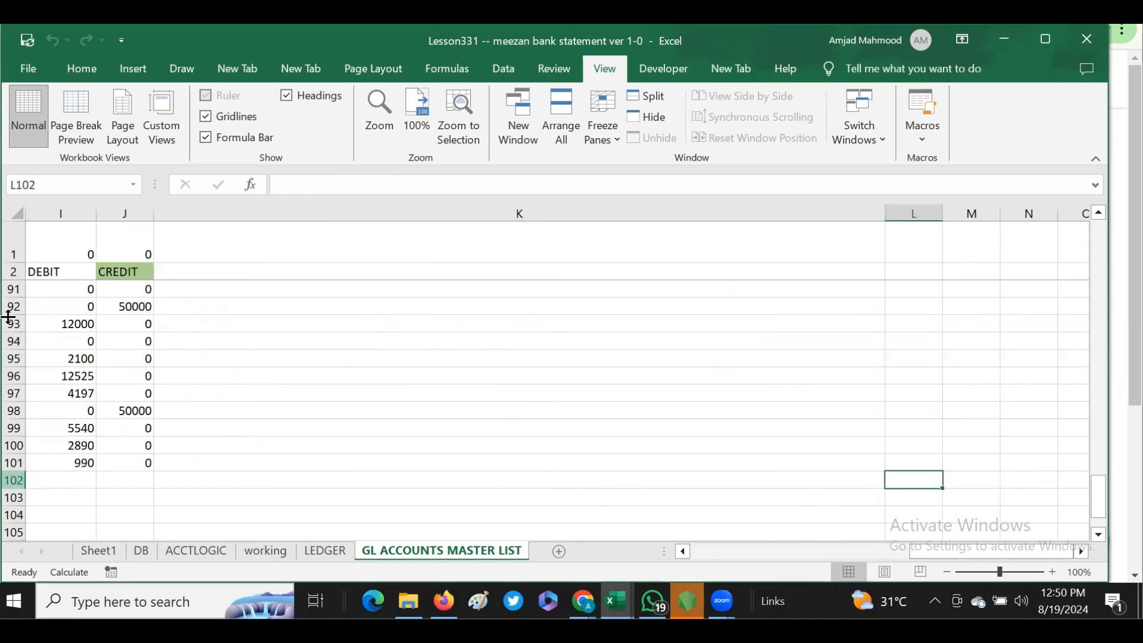
# Step: Fill the debit and credit SUMIF formulas from I101:J101 down to the REV JAZZ row 102
pyautogui.click(57, 458)
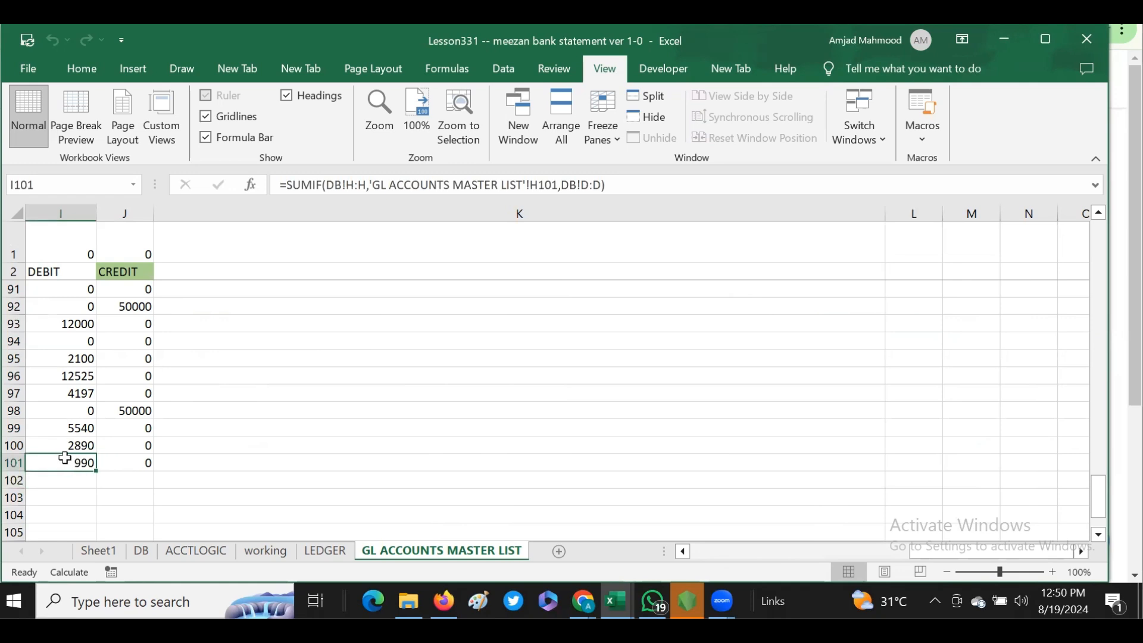
pyautogui.moveTo(64, 455); pyautogui.dragTo(122, 462)
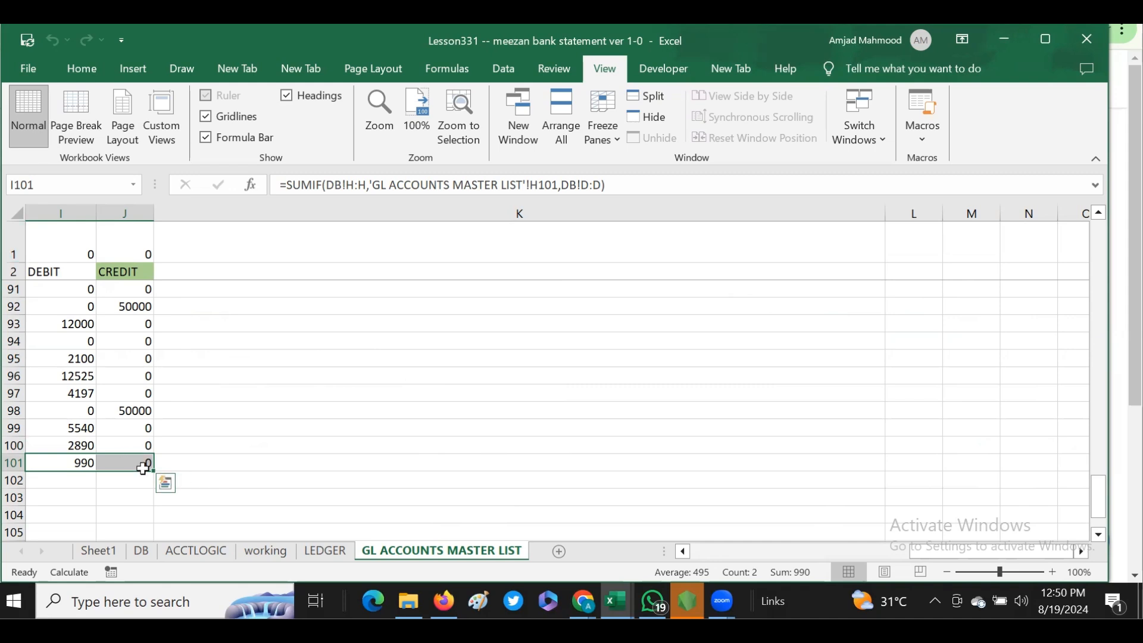
pyautogui.moveTo(153, 471); pyautogui.dragTo(149, 487)
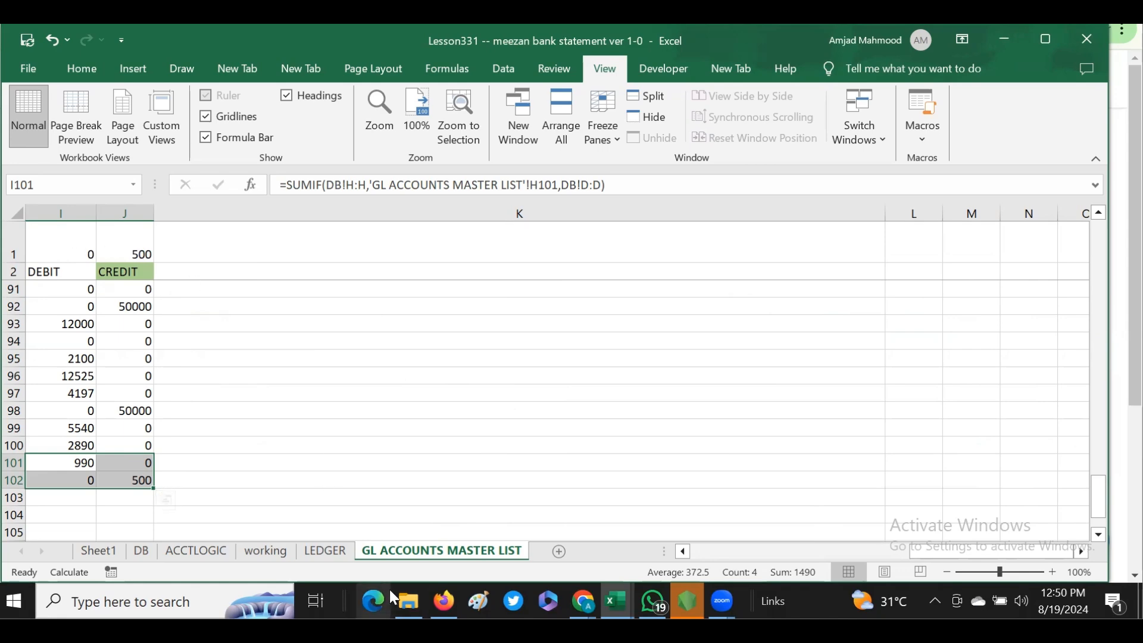
pyautogui.moveTo(976, 551); pyautogui.dragTo(757, 551)
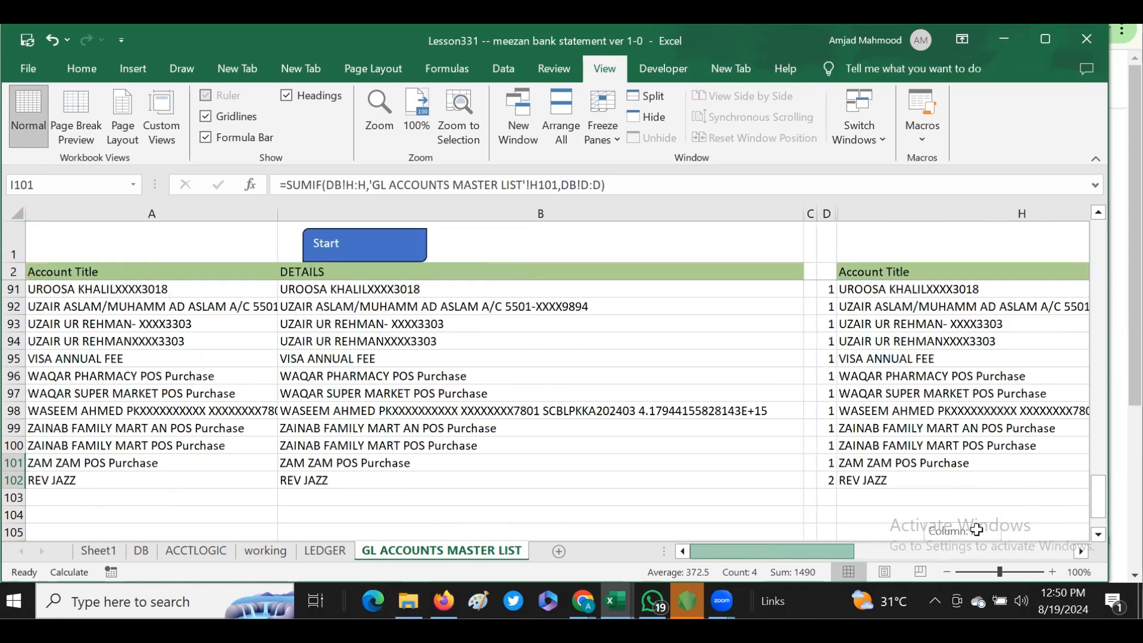
pyautogui.moveTo(976, 529); pyautogui.dragTo(974, 526)
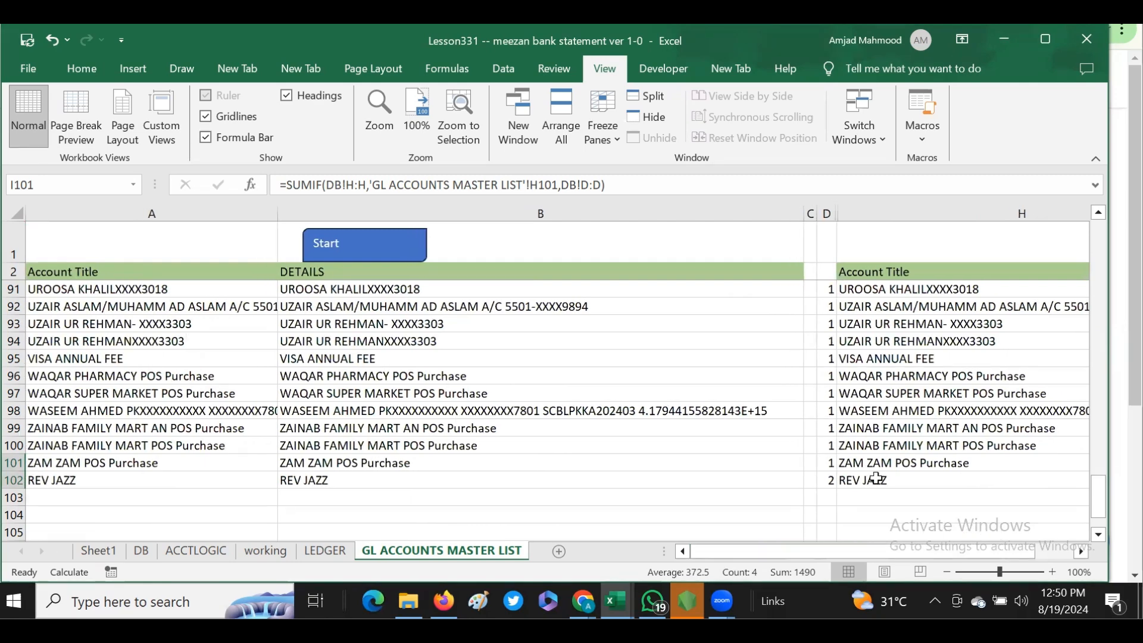
# Step: Clear the REV JAZZ entry in row 102 of the GL accounts master list and return to the first account row
pyautogui.click(14, 480)
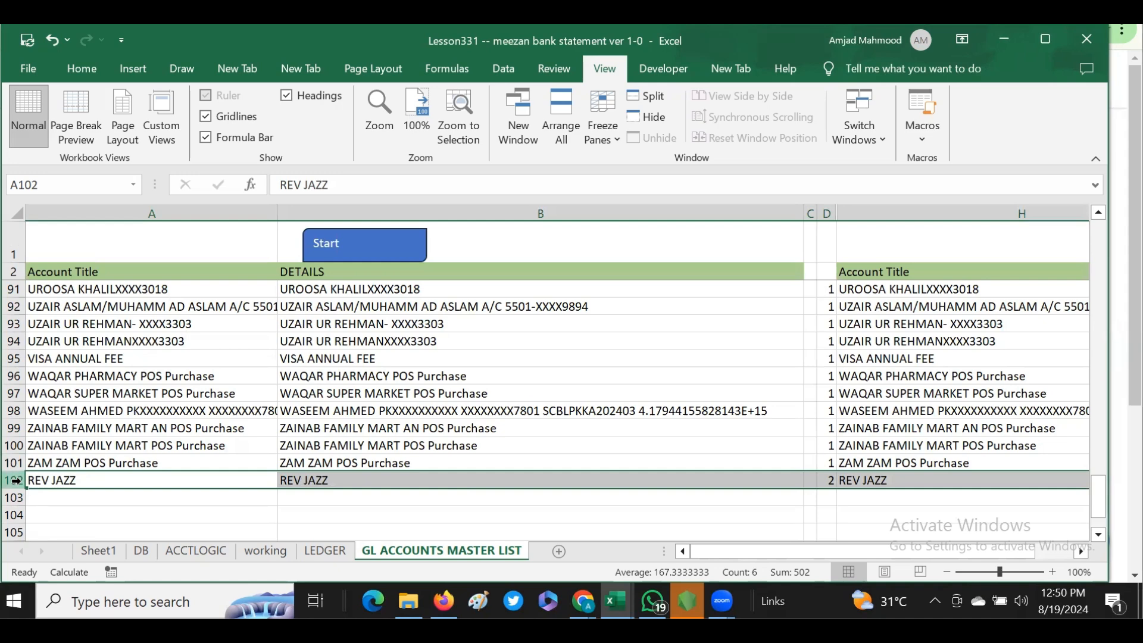
pyautogui.press('Delete')
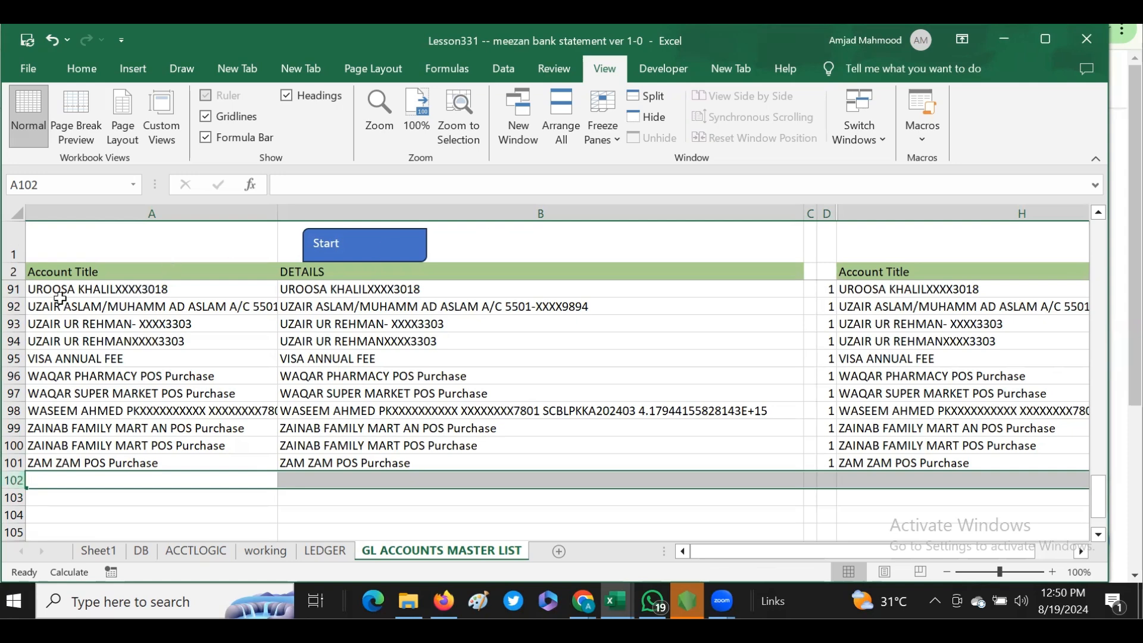
pyautogui.click(53, 275)
pyautogui.press('Down')
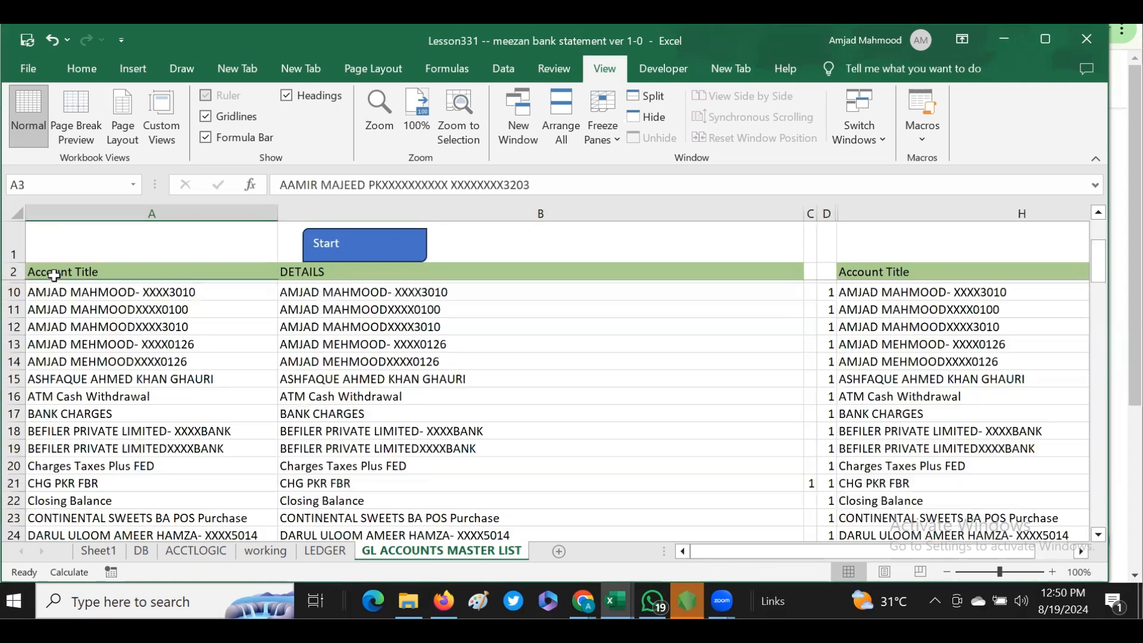
# Step: Examine the debit and credit columns beside the account titles at the beginning of the GL accounts master list
pyautogui.press('Right')
pyautogui.press('Right')
pyautogui.press('Right')
pyautogui.press('Right')
pyautogui.press('Right')
pyautogui.press('Right')
pyautogui.press('Right')
pyautogui.press('Right')
pyautogui.press('Right')
pyautogui.press('Left')
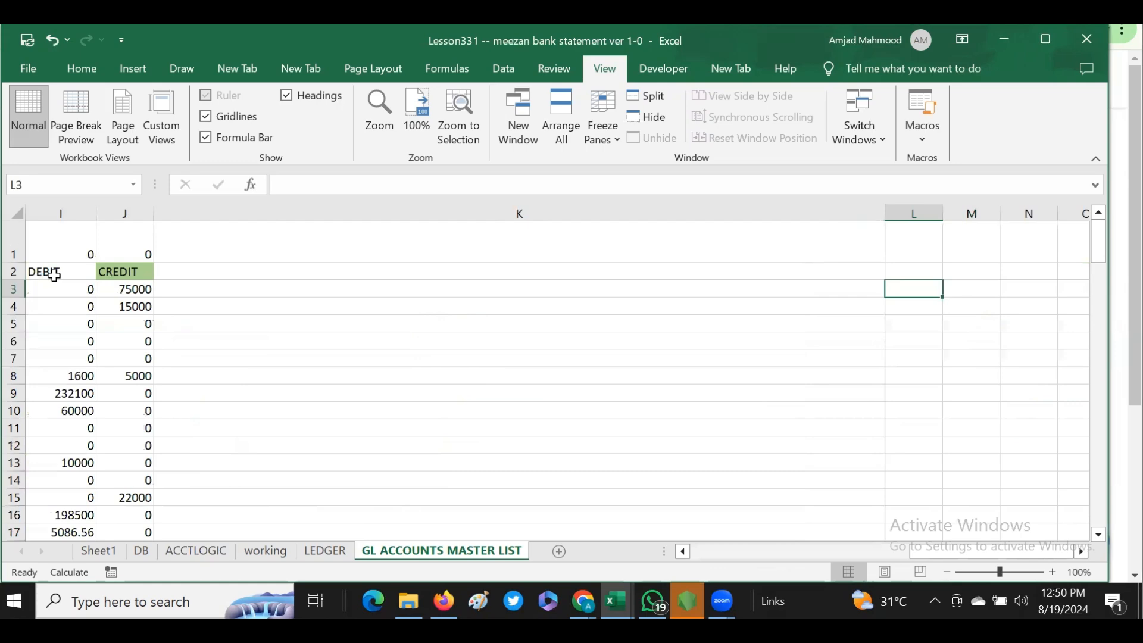
pyautogui.press('Home')
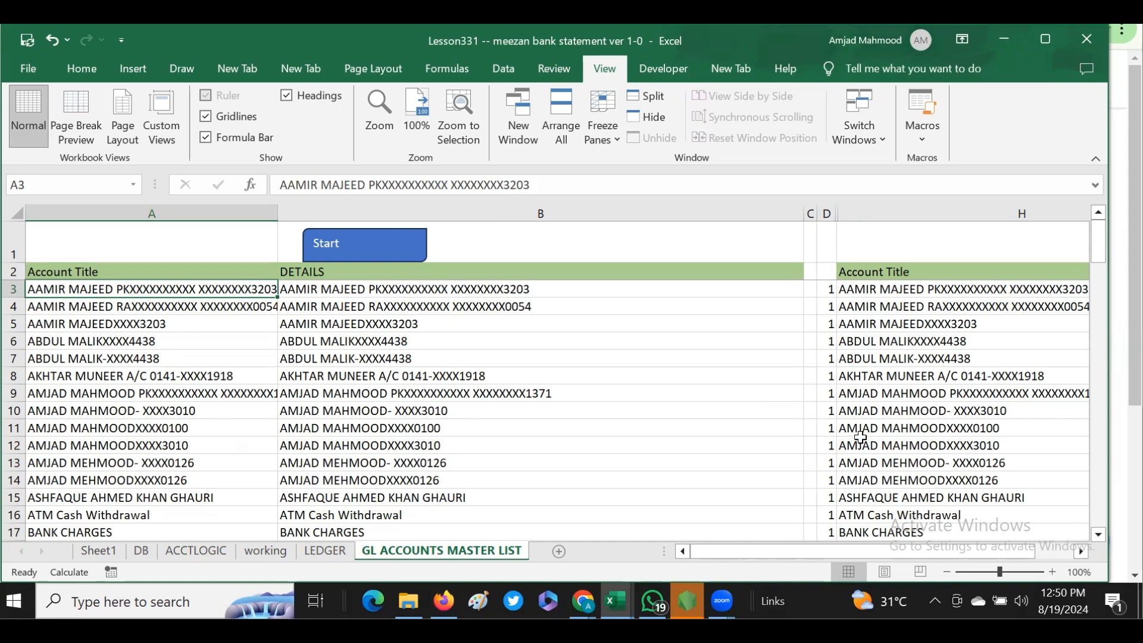
pyautogui.click(1080, 552)
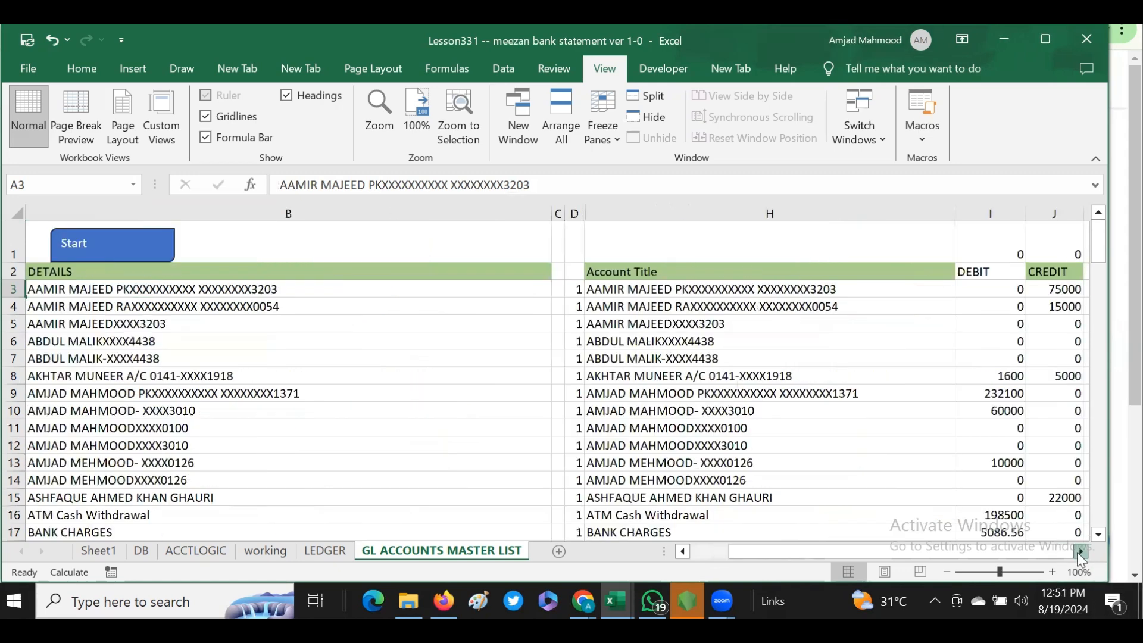
pyautogui.click(1080, 553)
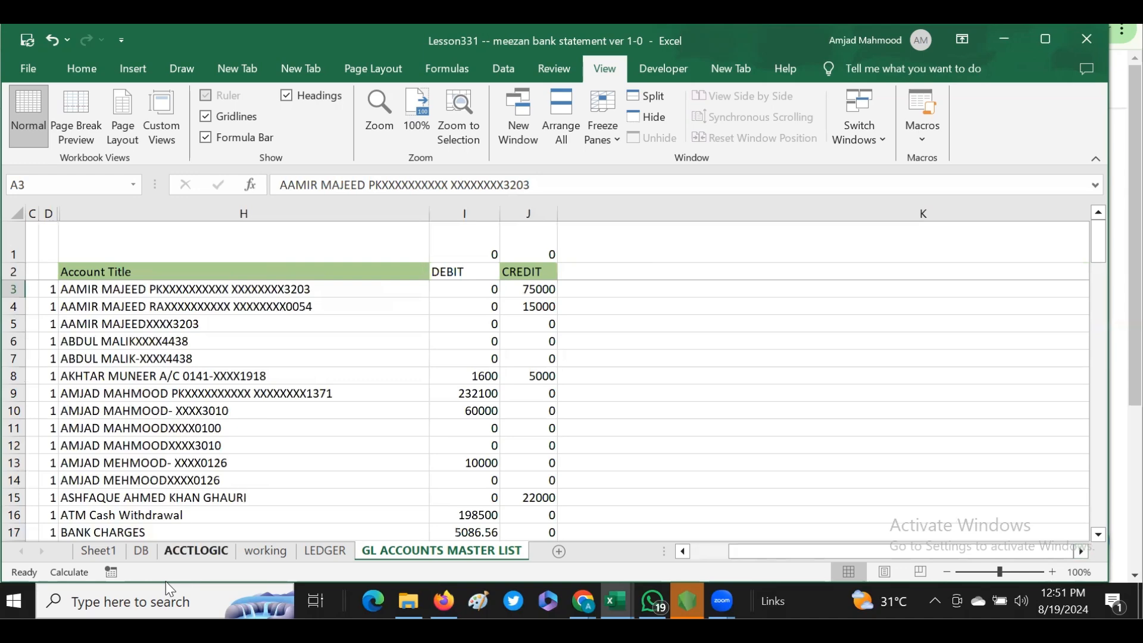
# Step: Compare the account title and the INSTR_1 search term in row 93 of the ACCTLOGIC sheet
pyautogui.click(173, 551)
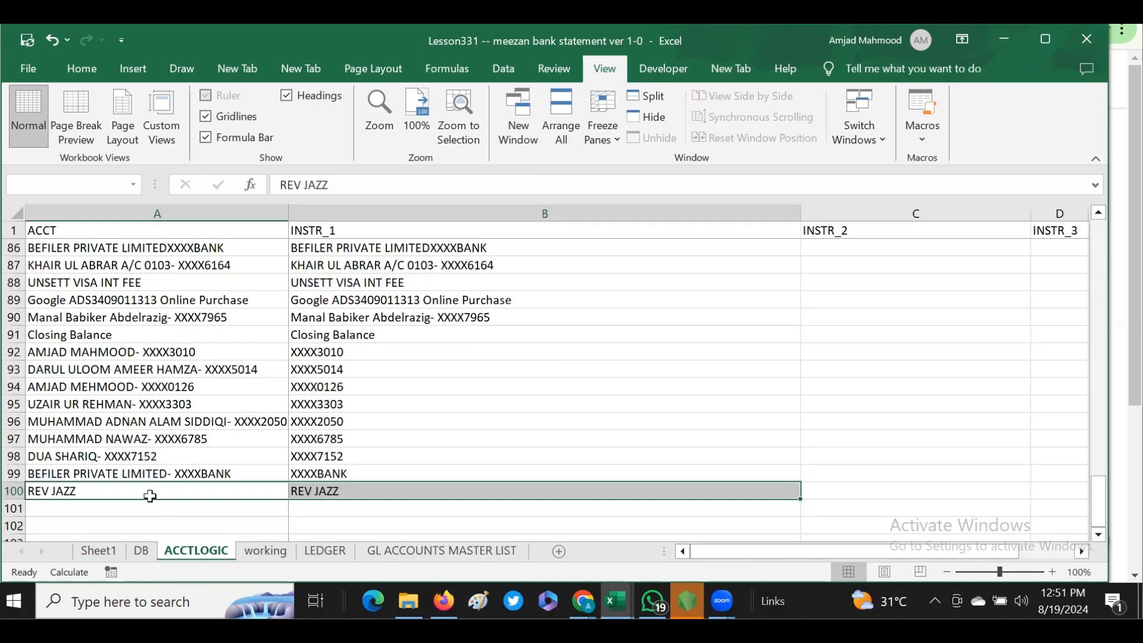
pyautogui.click(74, 375)
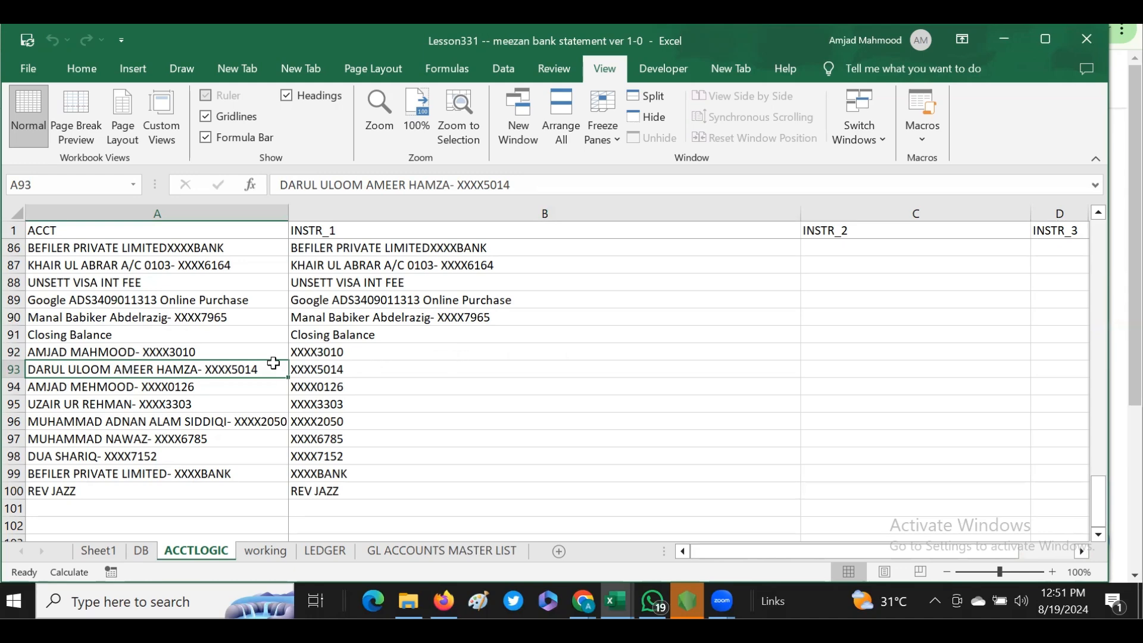
pyautogui.click(305, 369)
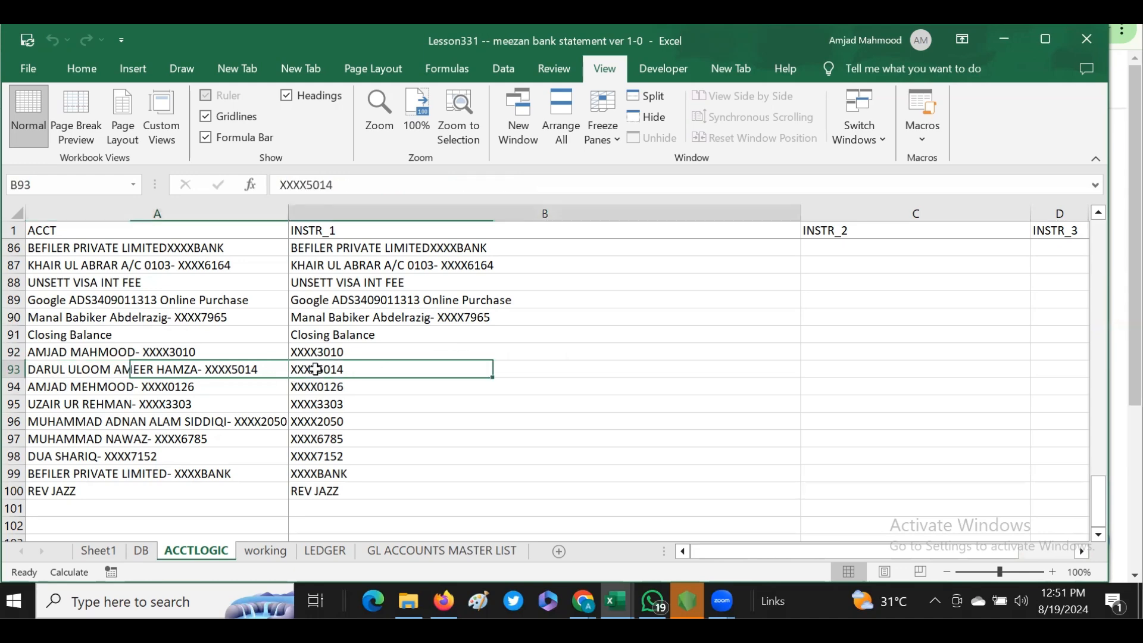
pyautogui.click(78, 369)
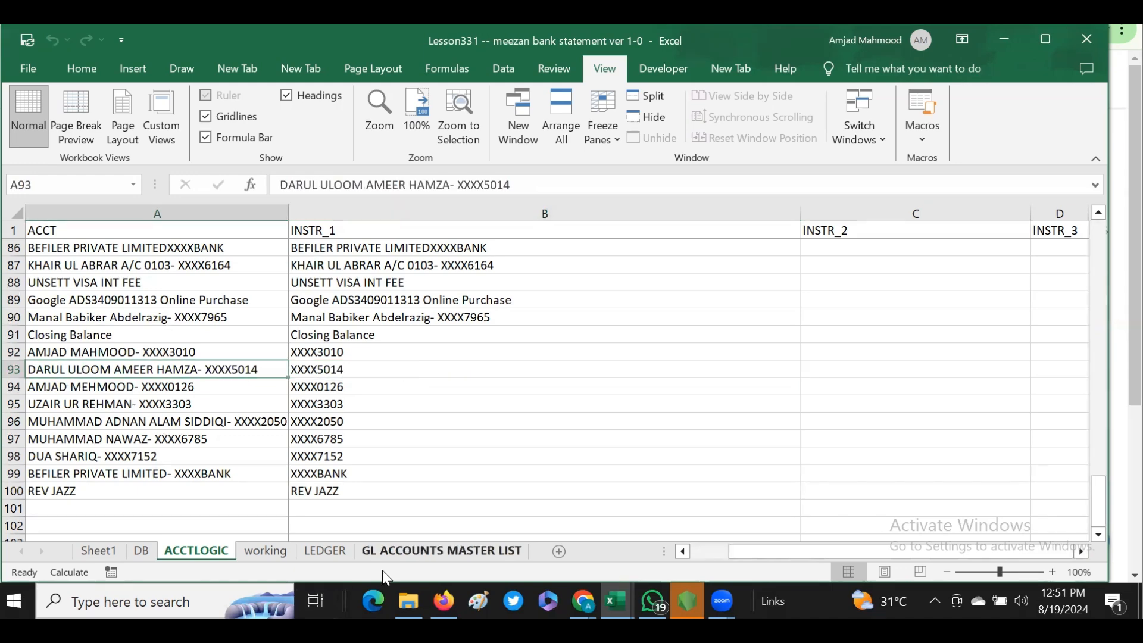
# Step: Examine the reconciliation formulas against the DB sheet in I1:J1 of the GL accounts master list
pyautogui.click(464, 550)
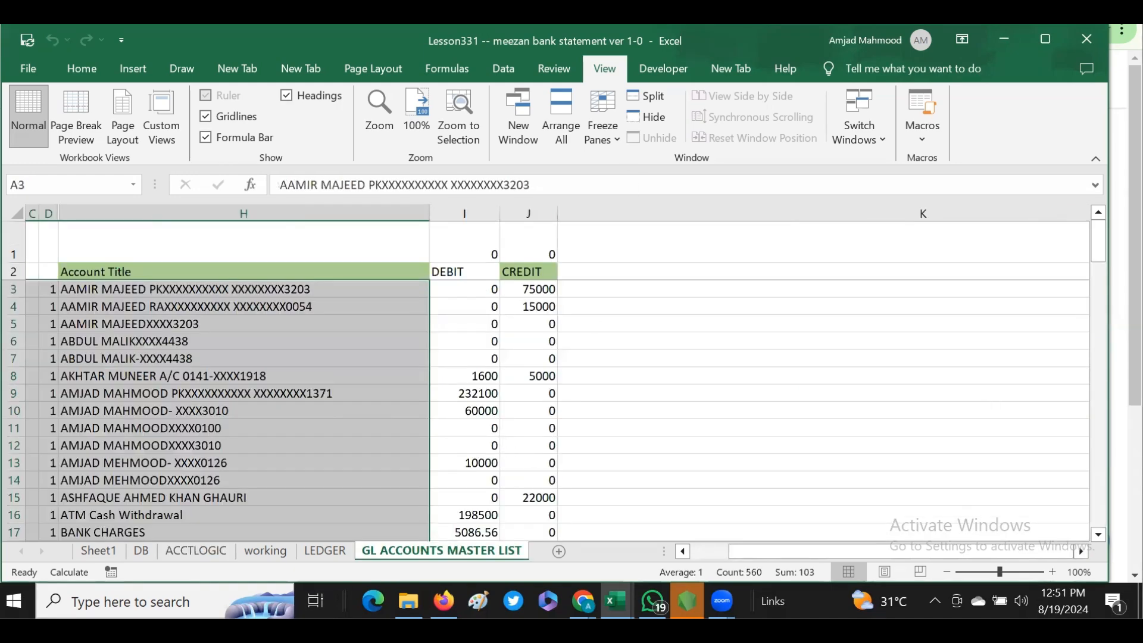
pyautogui.moveTo(1097, 231); pyautogui.dragTo(1095, 235)
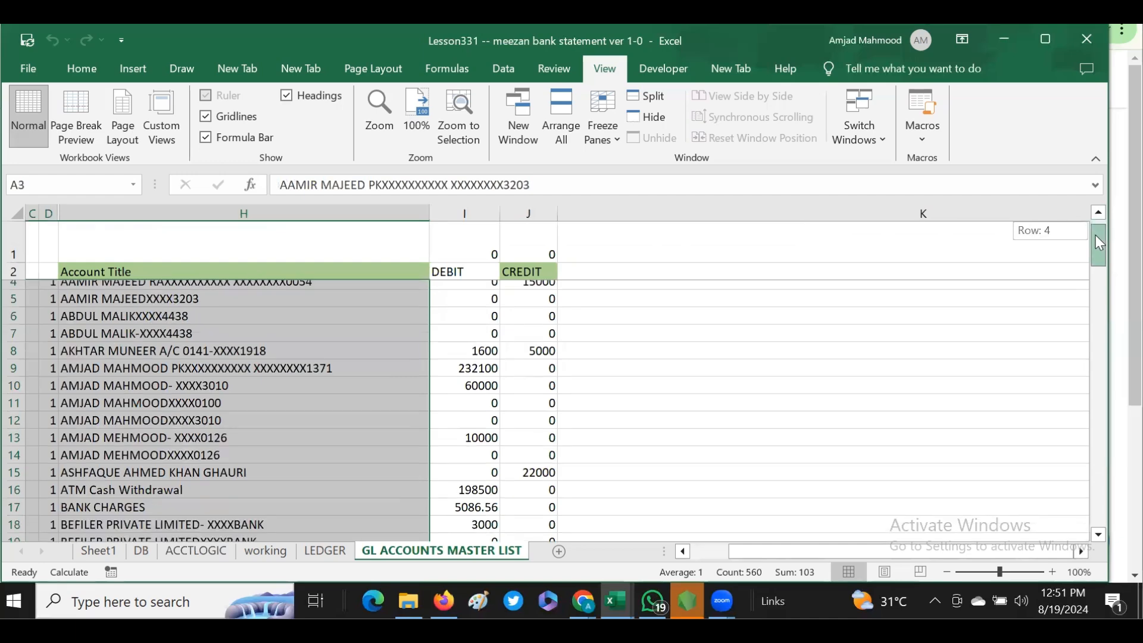
pyautogui.moveTo(473, 253); pyautogui.dragTo(527, 252)
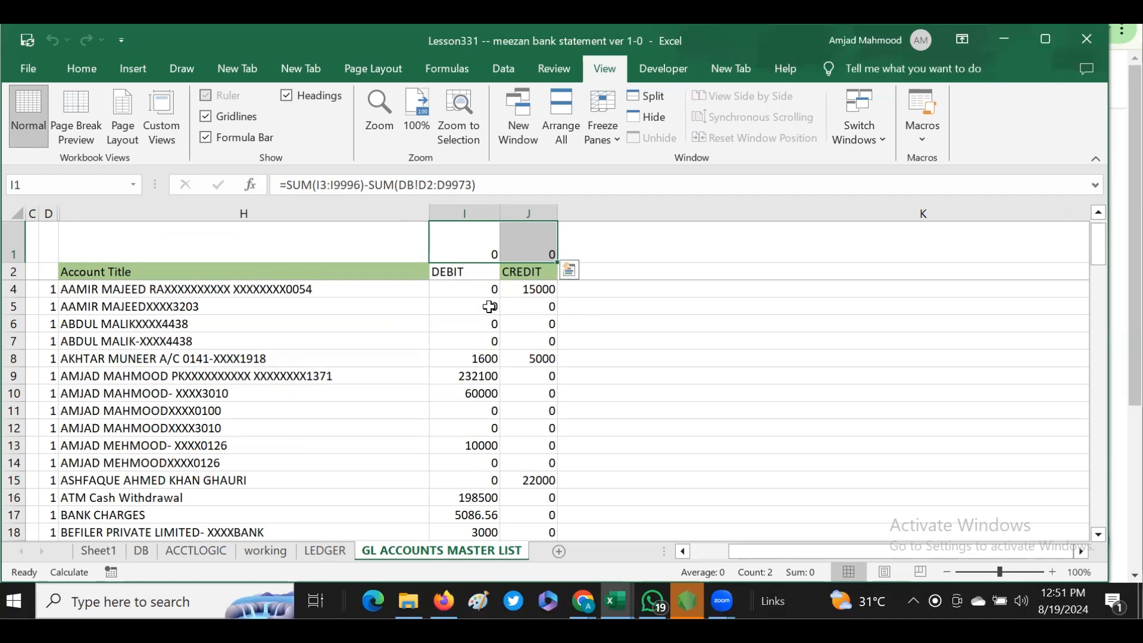
pyautogui.click(480, 248)
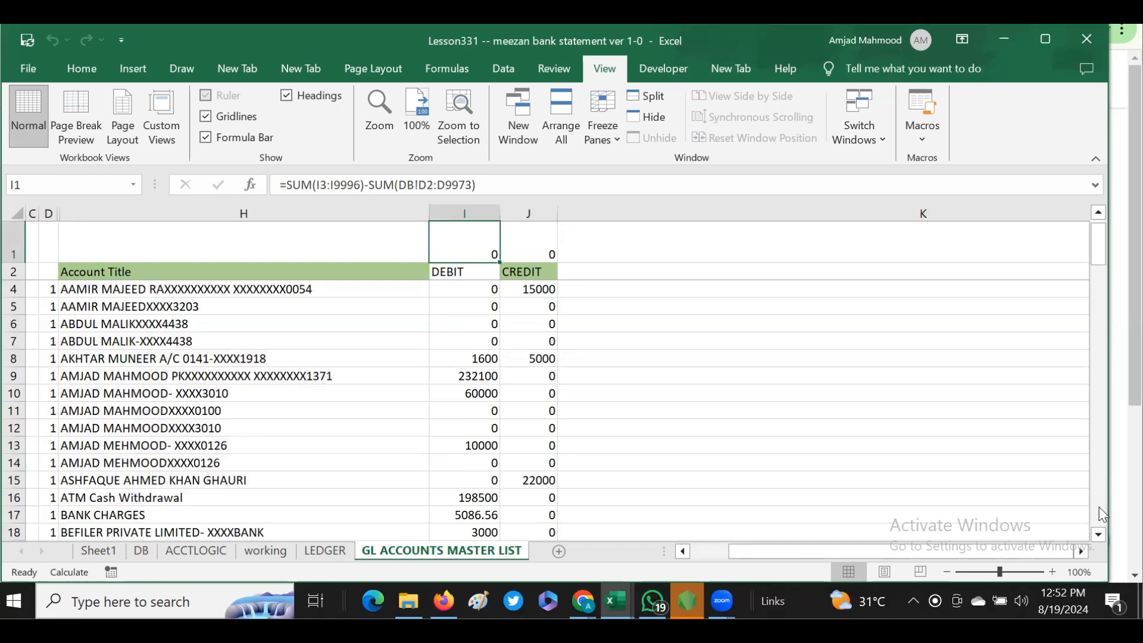
# Step: Clear the debit and credit formulas in I101:J101 and I98:J98 to test the reconciliation cells in row 1
pyautogui.moveTo(1100, 246); pyautogui.dragTo(1100, 507)
pyautogui.moveTo(471, 399); pyautogui.dragTo(539, 396)
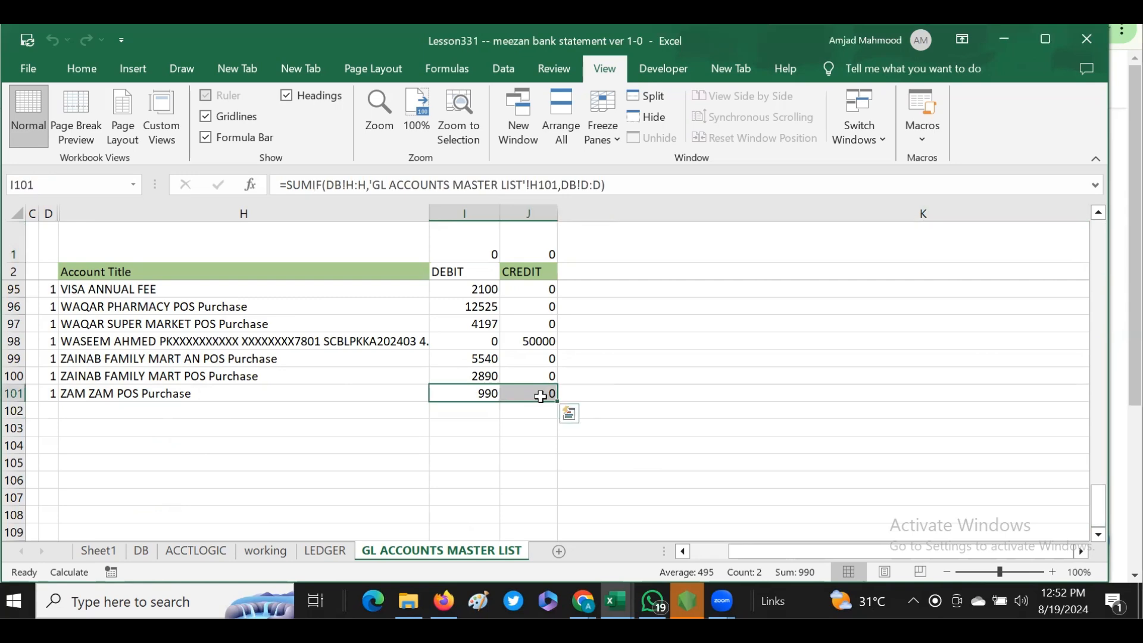
pyautogui.press('Delete')
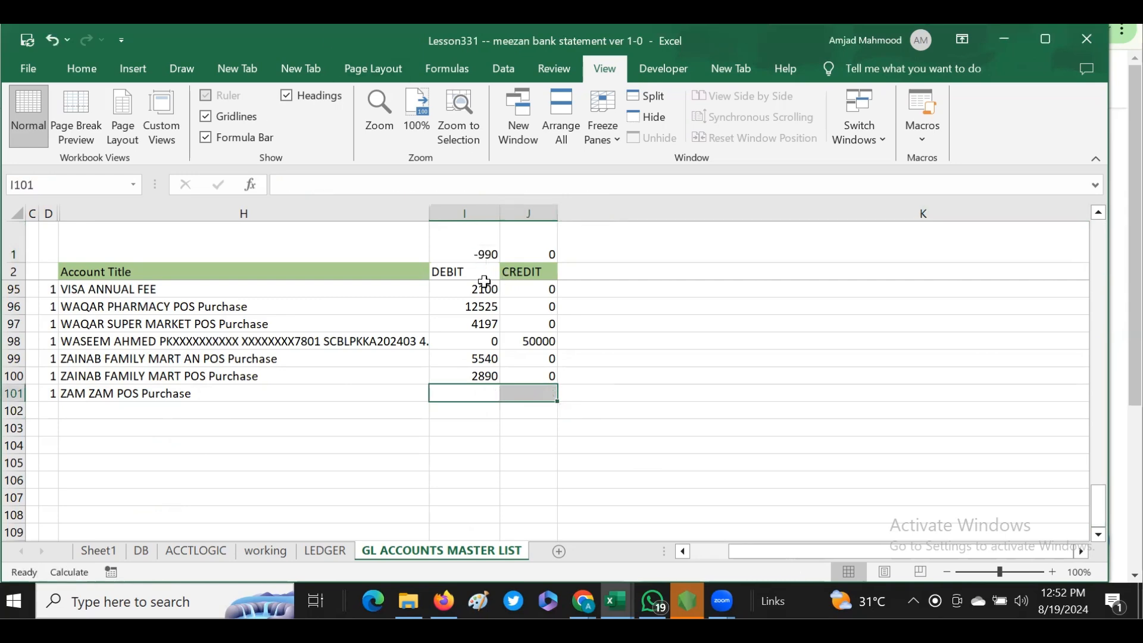
pyautogui.click(496, 381)
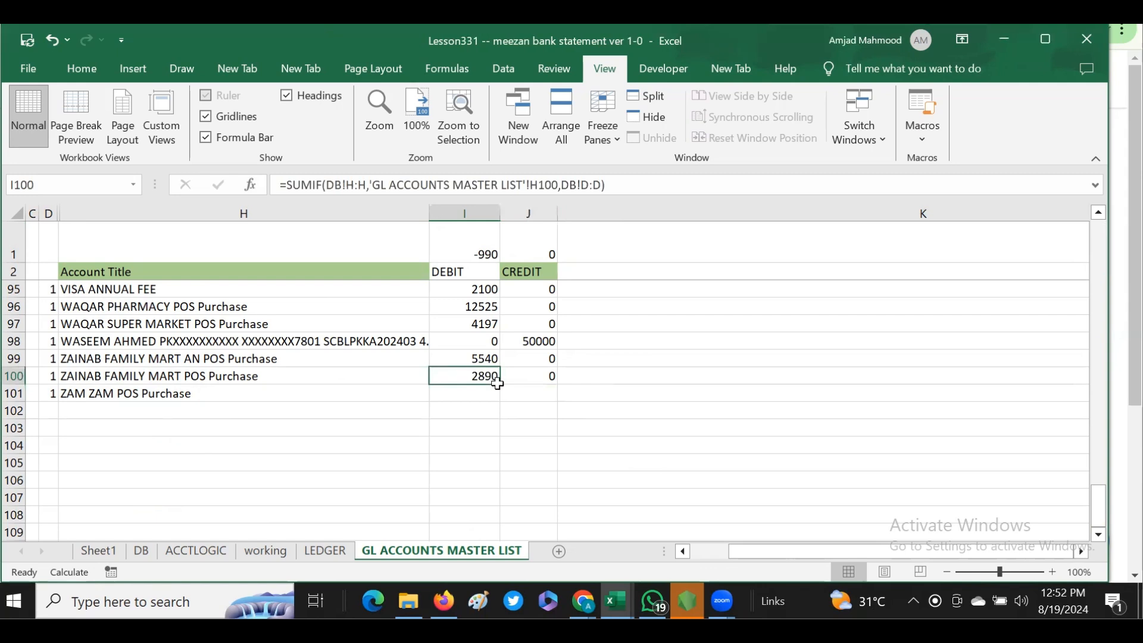
pyautogui.moveTo(497, 383); pyautogui.dragTo(505, 387)
pyautogui.click(465, 322)
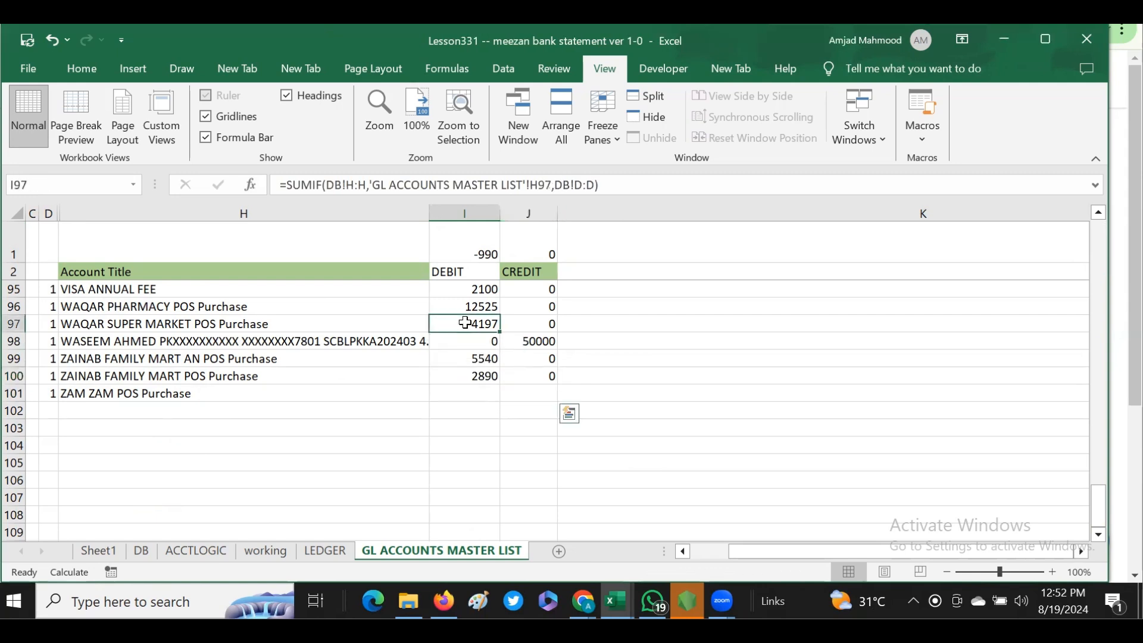
pyautogui.moveTo(451, 342); pyautogui.dragTo(519, 338)
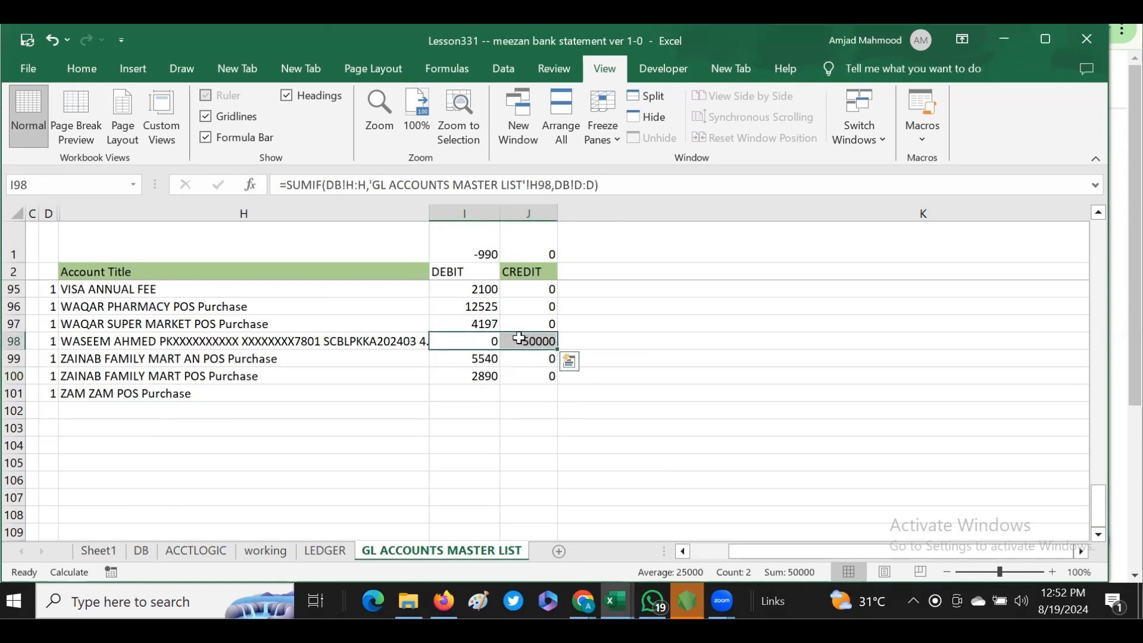
pyautogui.press('Delete')
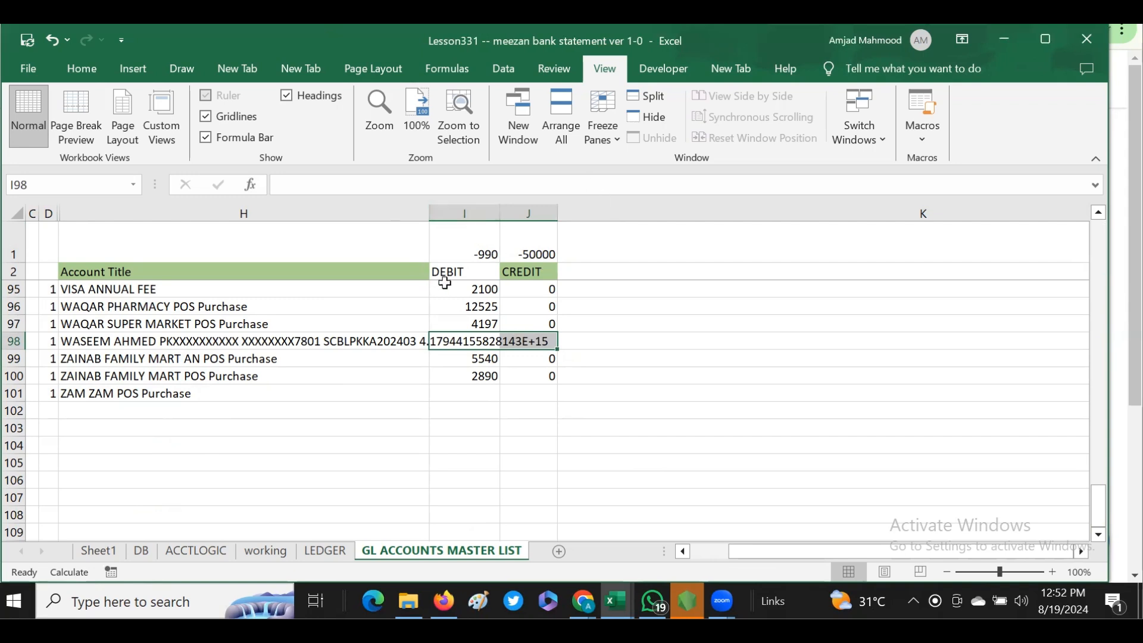
# Step: Fill the debit and credit SUMIF formulas from I97:J97 down to row 101
pyautogui.click(476, 321)
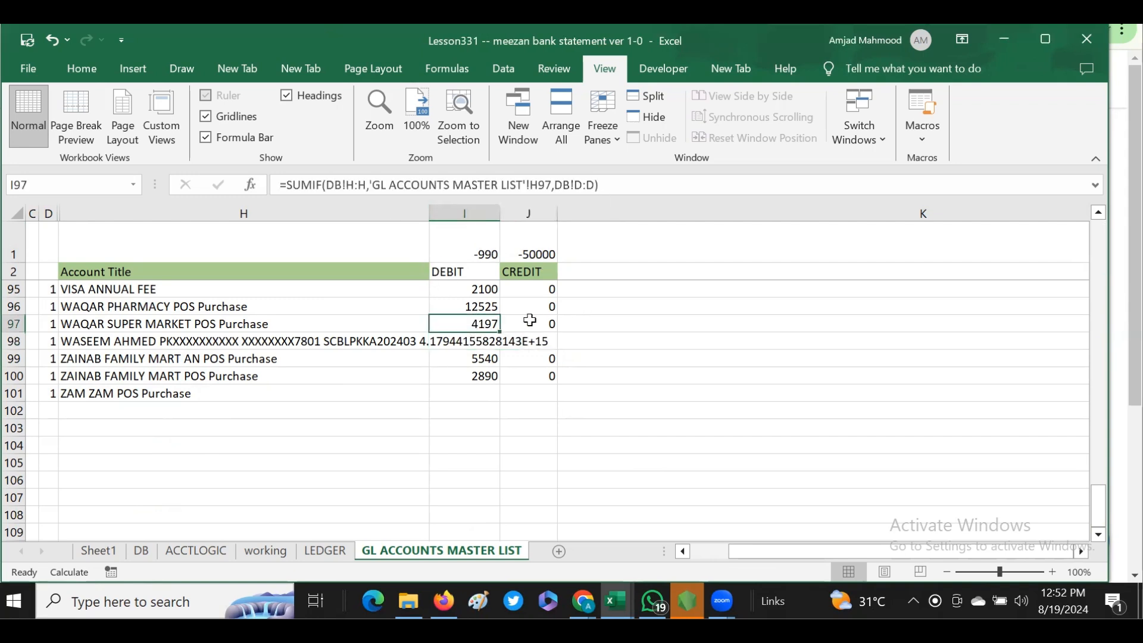
pyautogui.moveTo(481, 321); pyautogui.dragTo(548, 398)
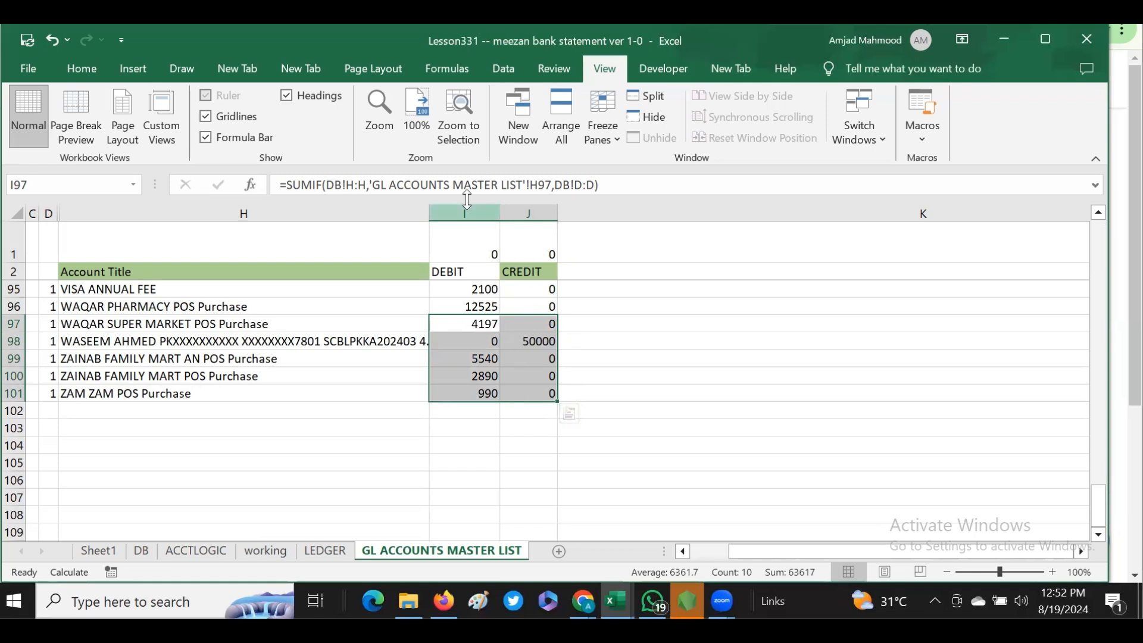
# Step: Recheck the debit and credit reconciliation cells I1:J1, and return to Sheet1
pyautogui.moveTo(470, 244); pyautogui.dragTo(549, 212)
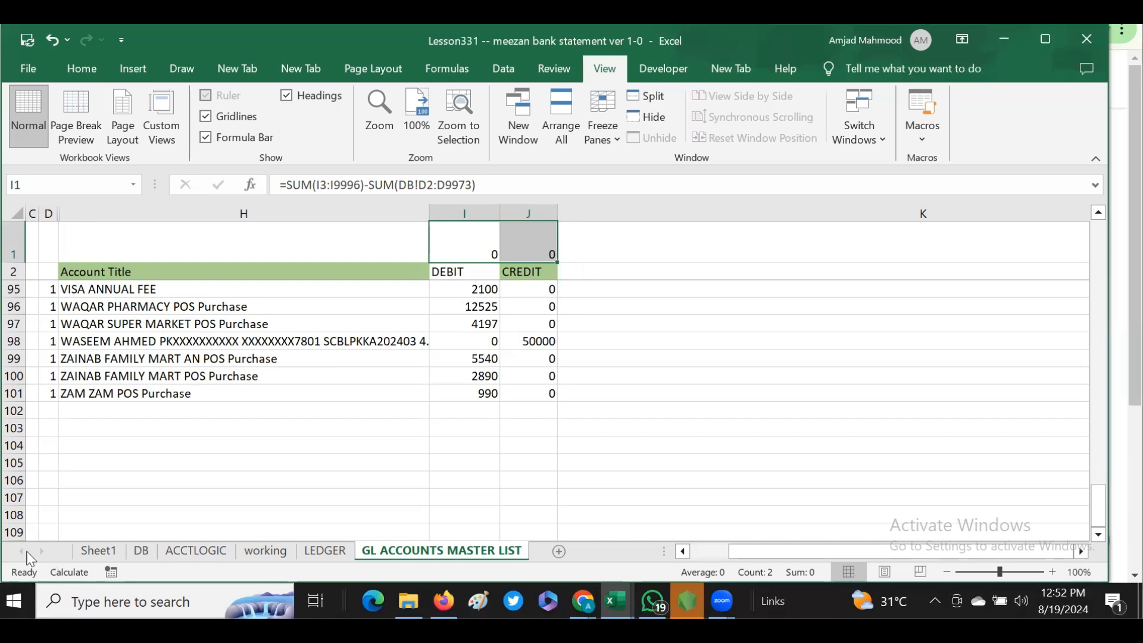
pyautogui.click(83, 554)
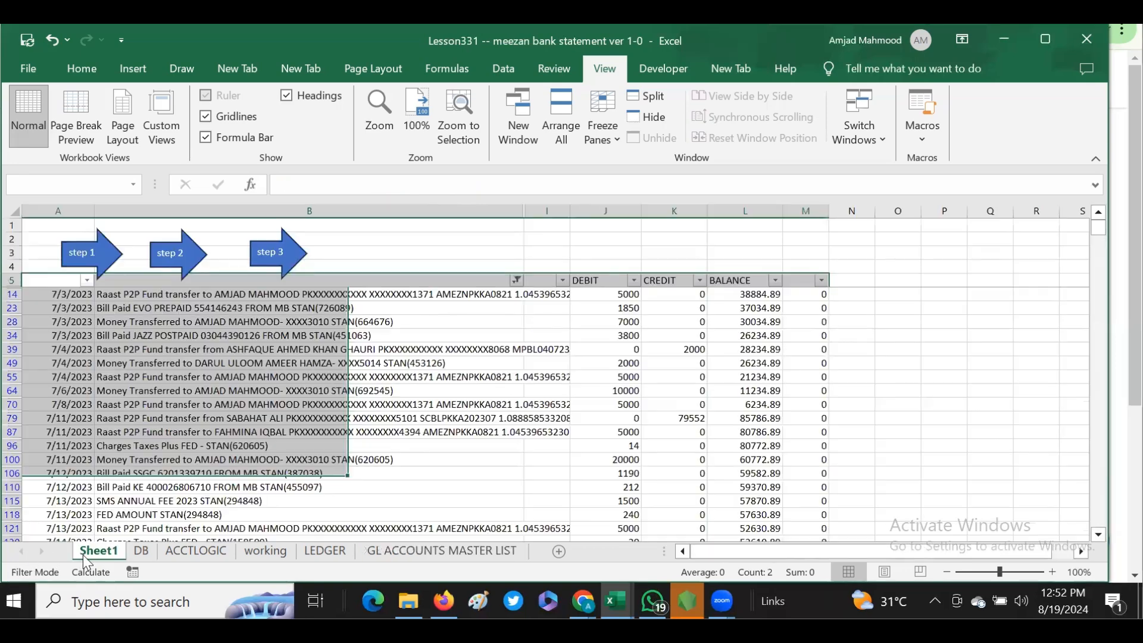